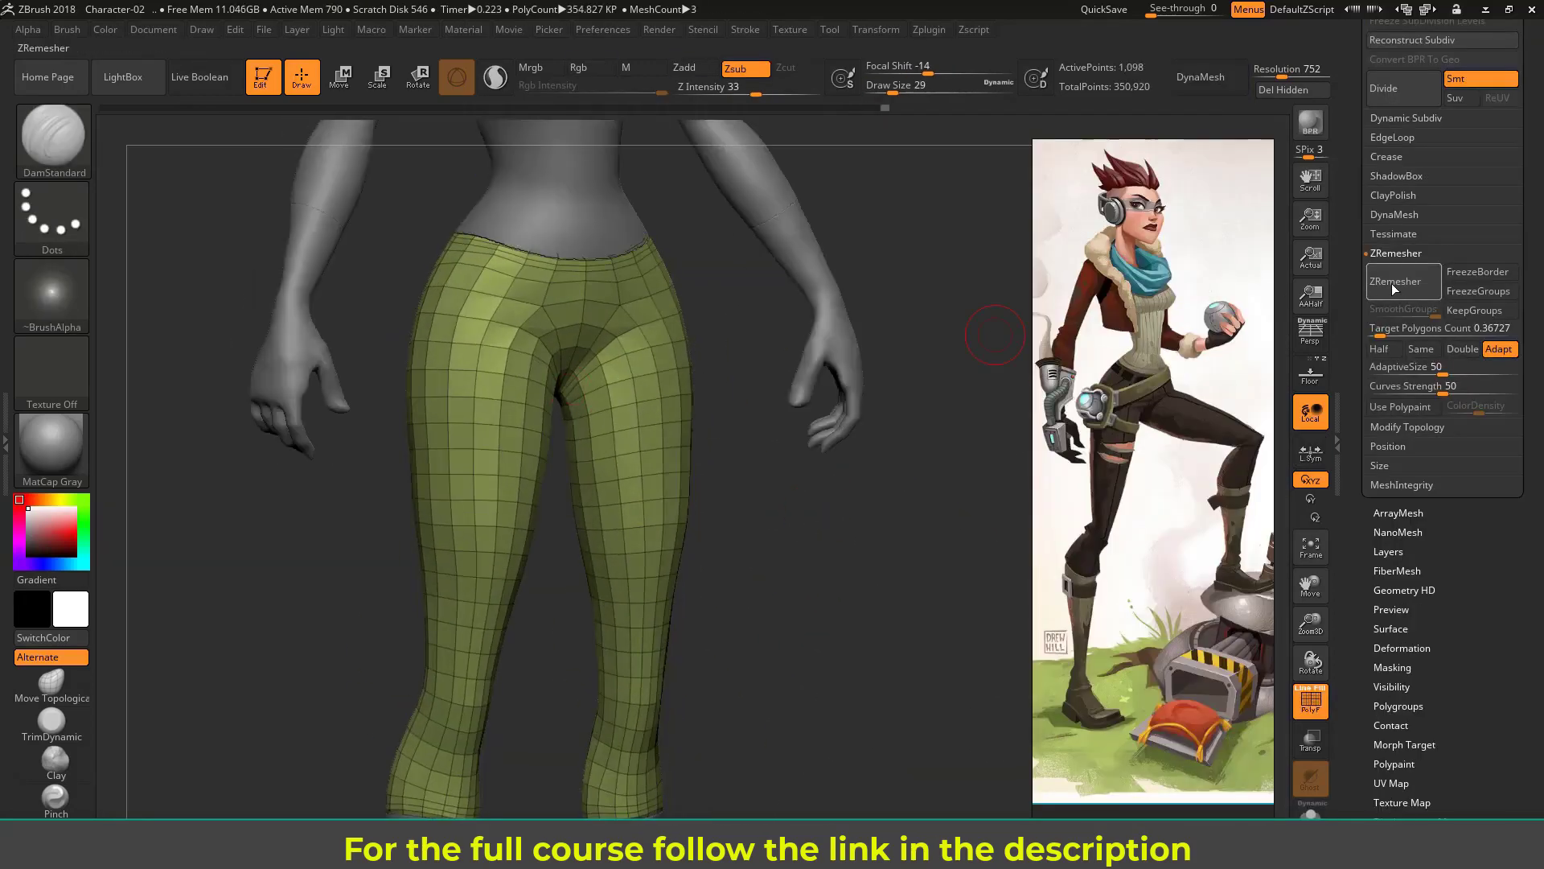
ZRemesh the pants, detail the lips with a small brush, and extrude all arm band polygons
left_click(1394, 288)
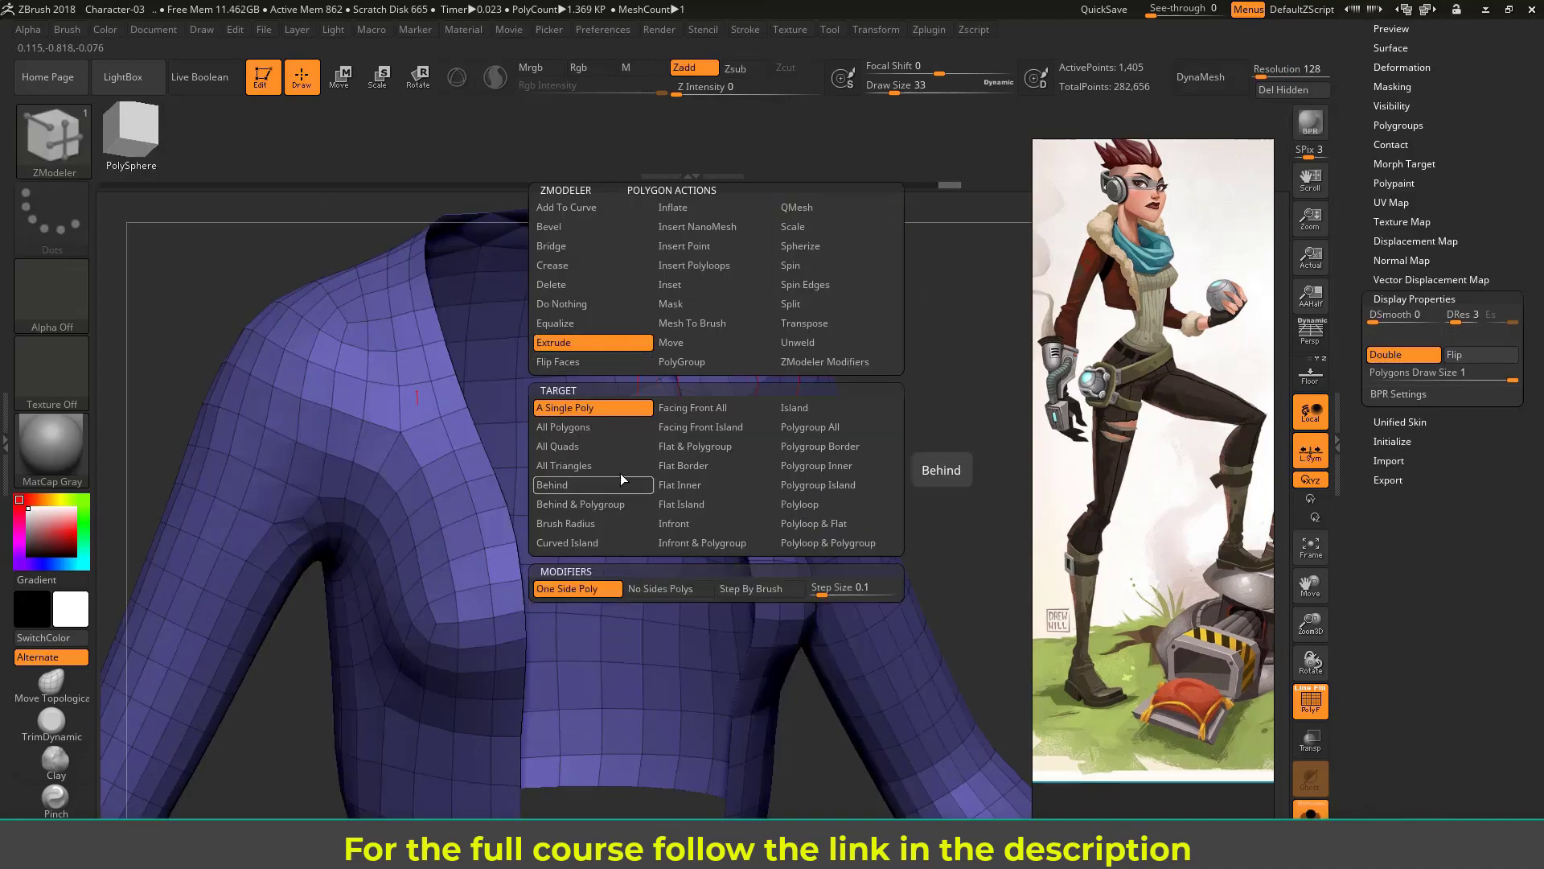
left_click(563, 427)
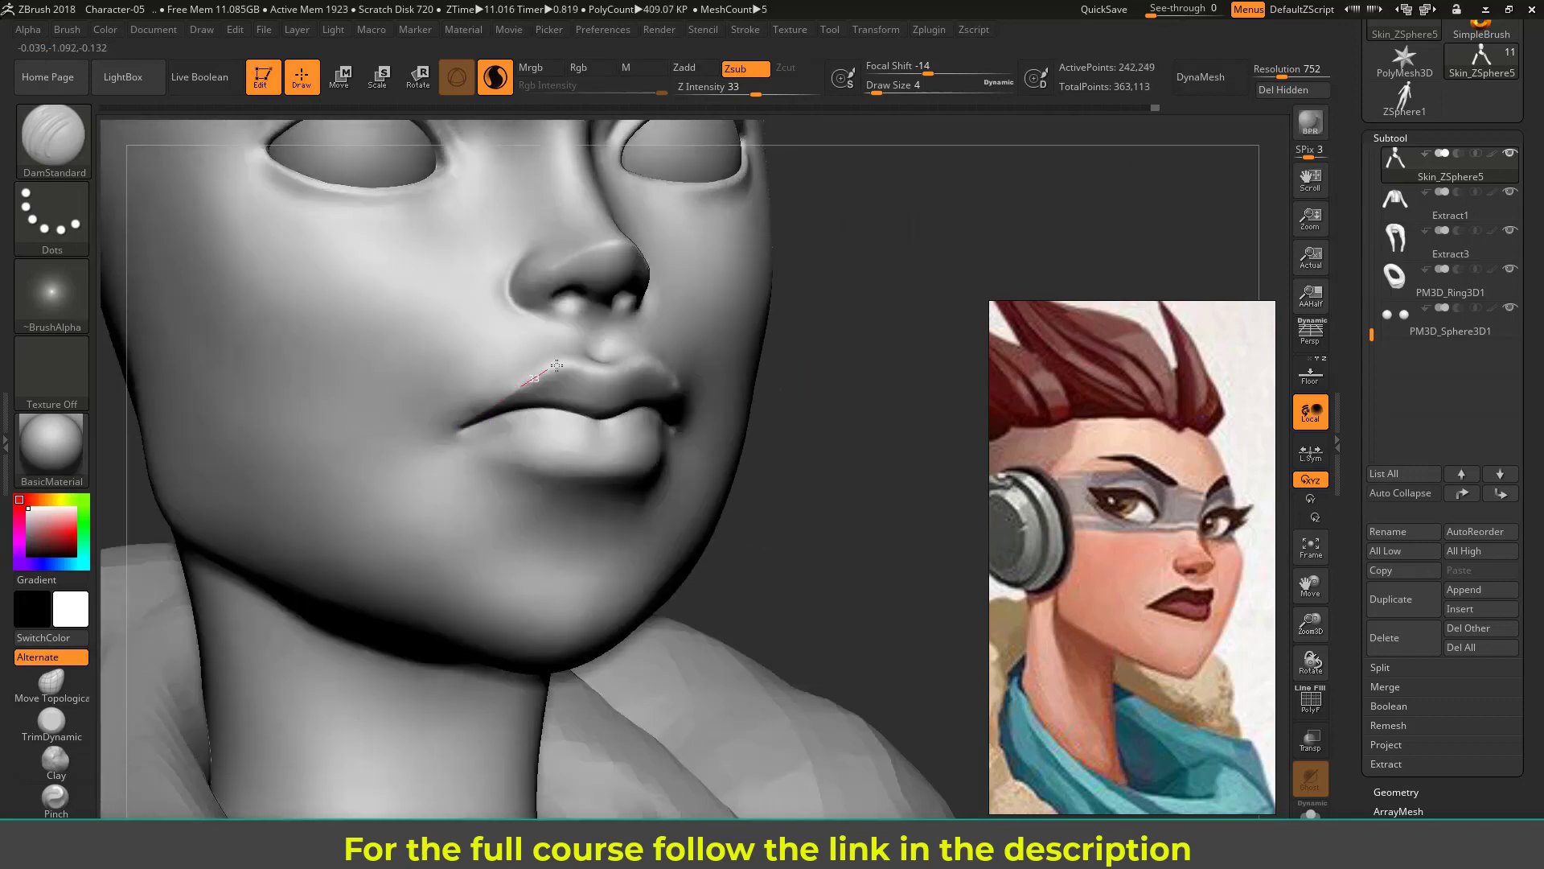
key("s")
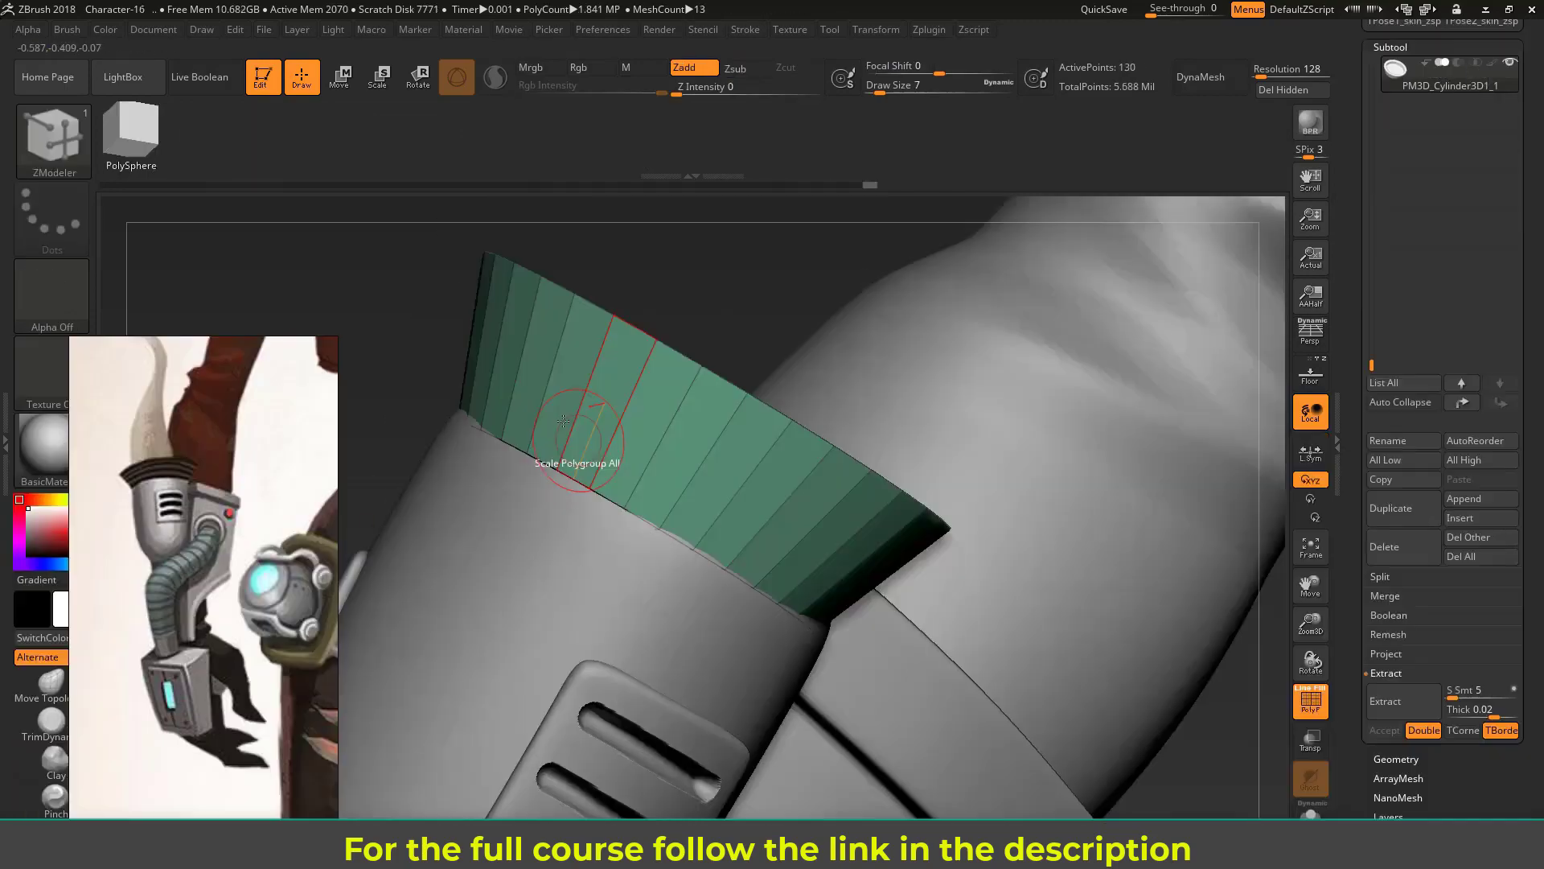
key("space")
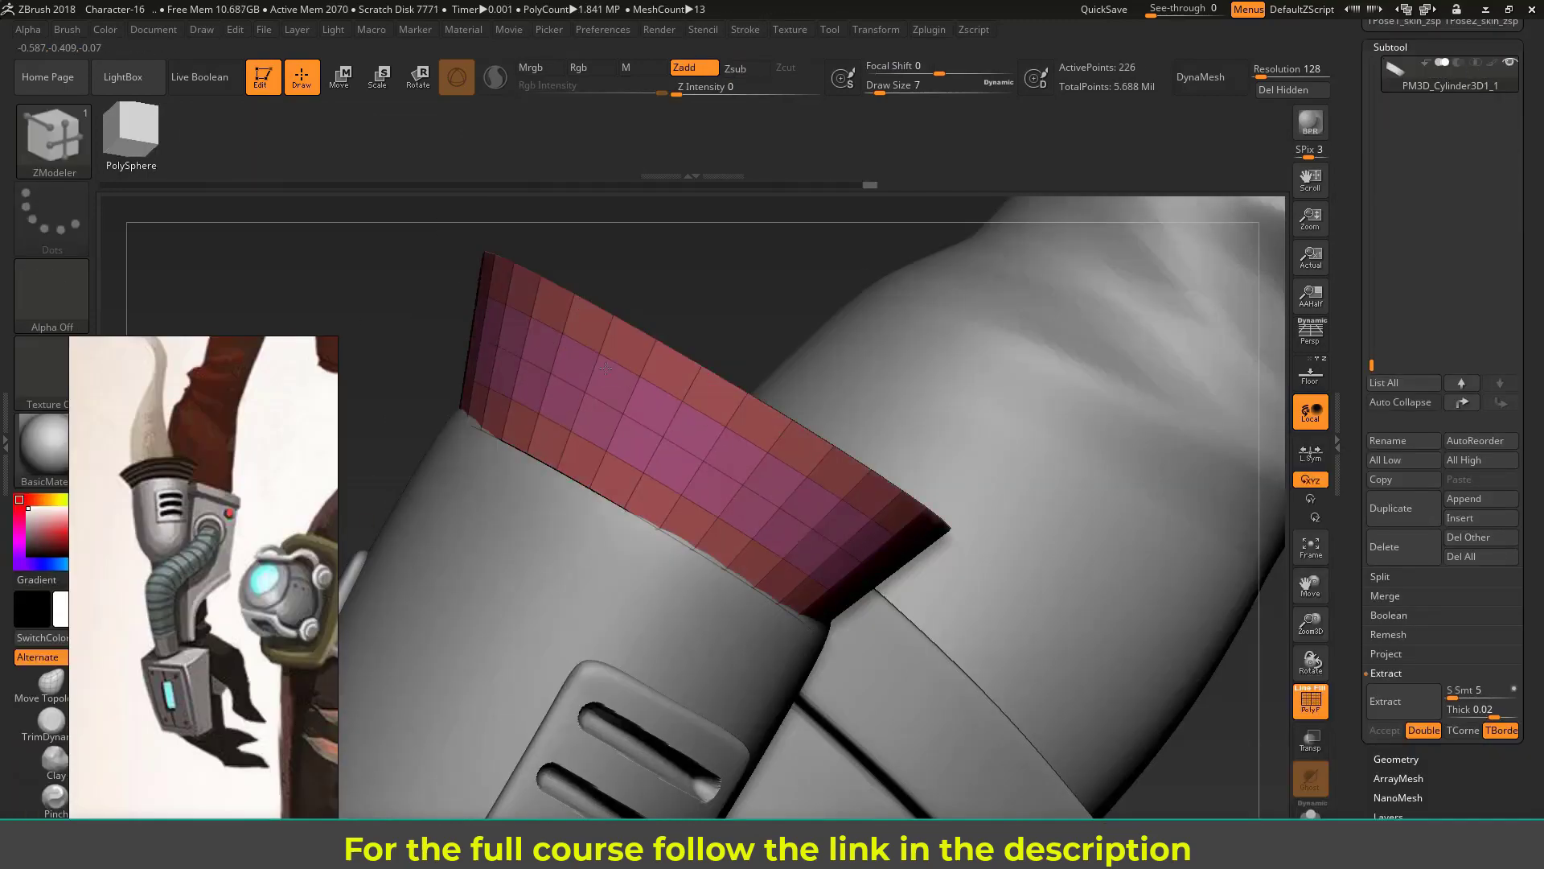
key("space")
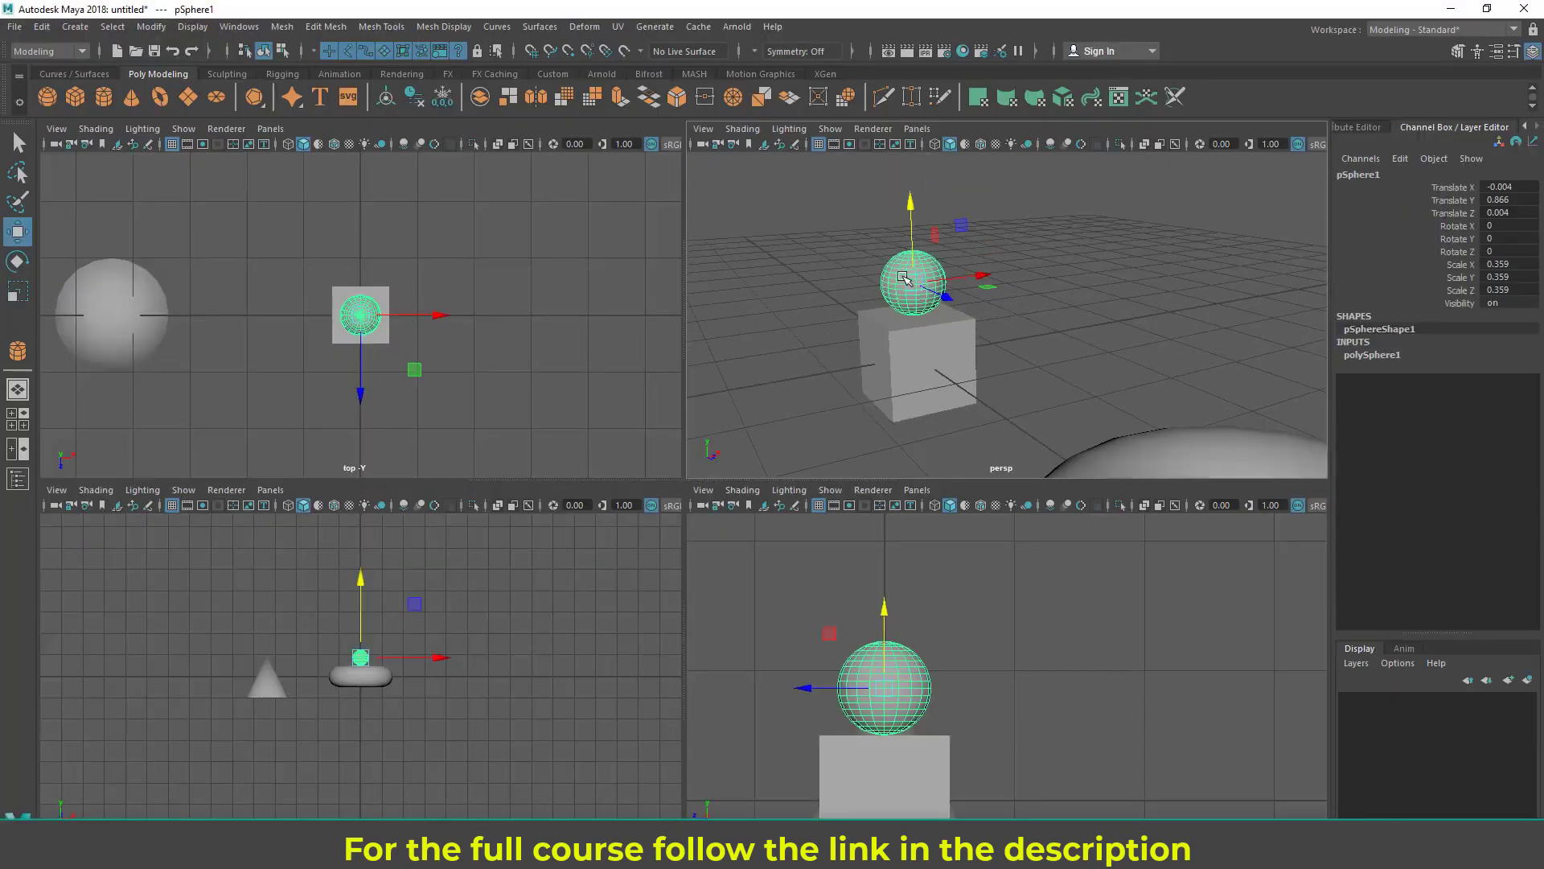
Widen the test sphere evenly on X and Z with the scale tool
key("r")
left_click_drag(985, 310, 1013, 331)
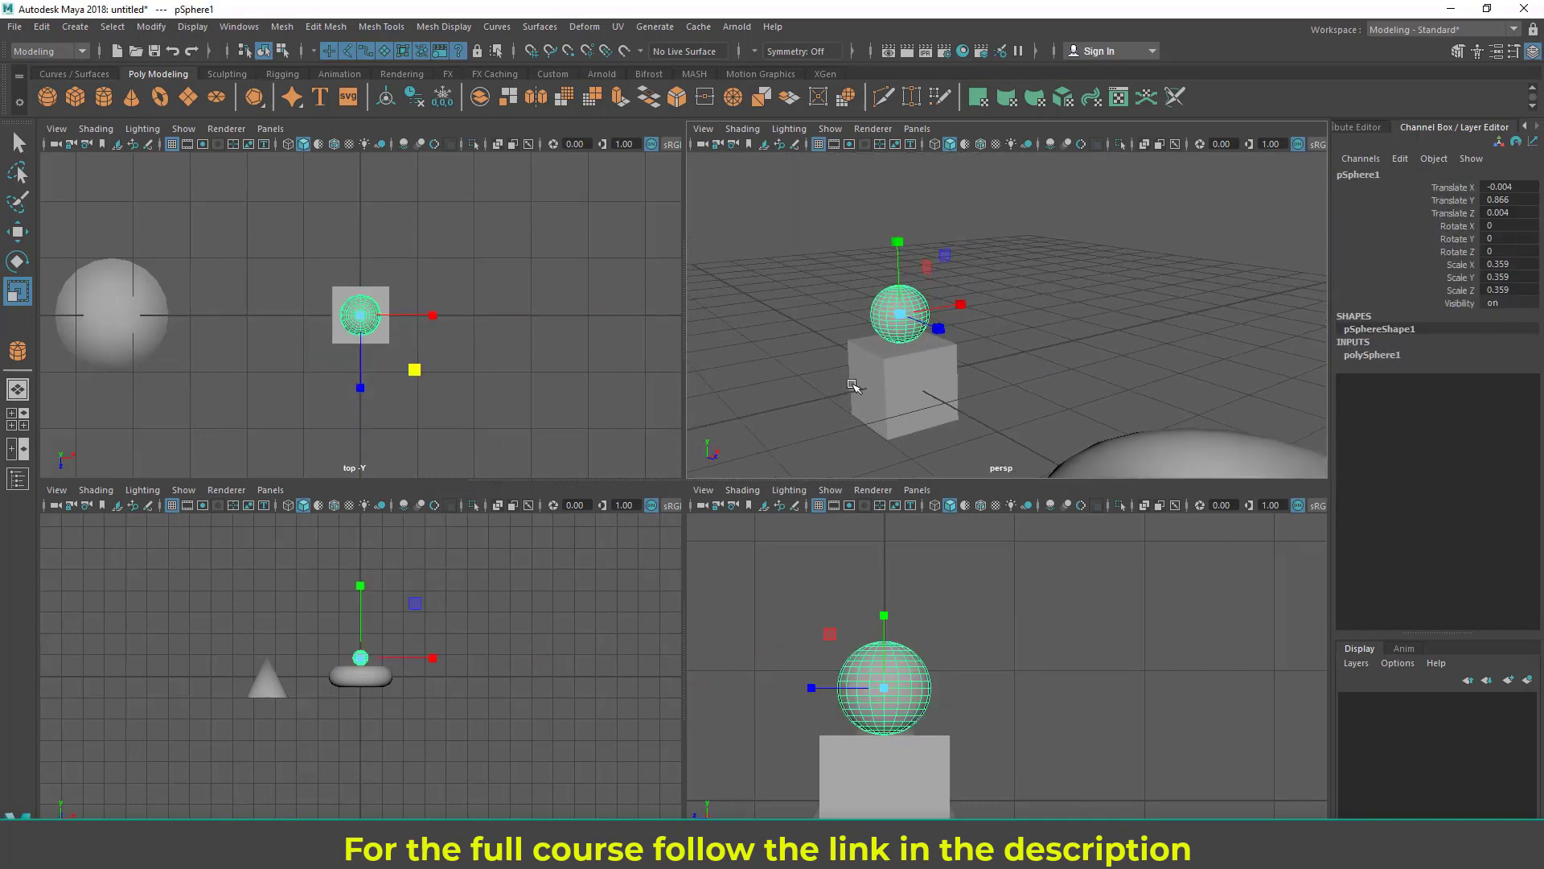
mouse_move(852, 386)
left_mouse_down("alt")
mouse_move(914, 368)
mouse_move(864, 386)
left_mouse_up("alt")
left_click(845, 402)
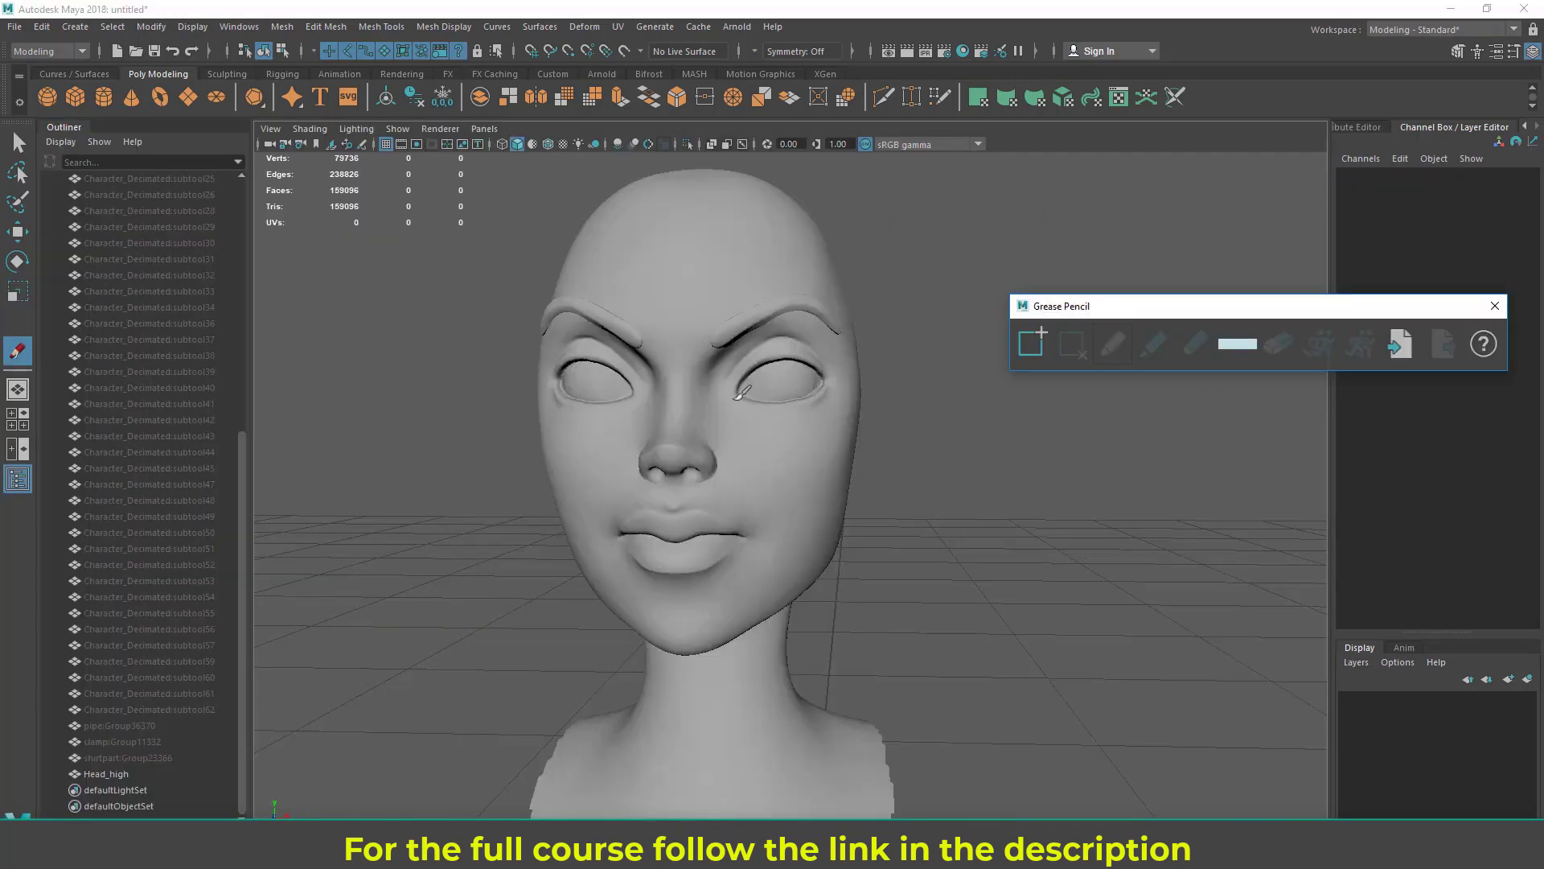
Sketch Grease Pencil guides around eyes, cheek and lips, then Quad Draw the jaw and lip strips
mouse_move(740, 394)
left_mouse_down()
mouse_move(837, 378)
mouse_move(620, 515)
mouse_move(805, 563)
left_mouse_up()
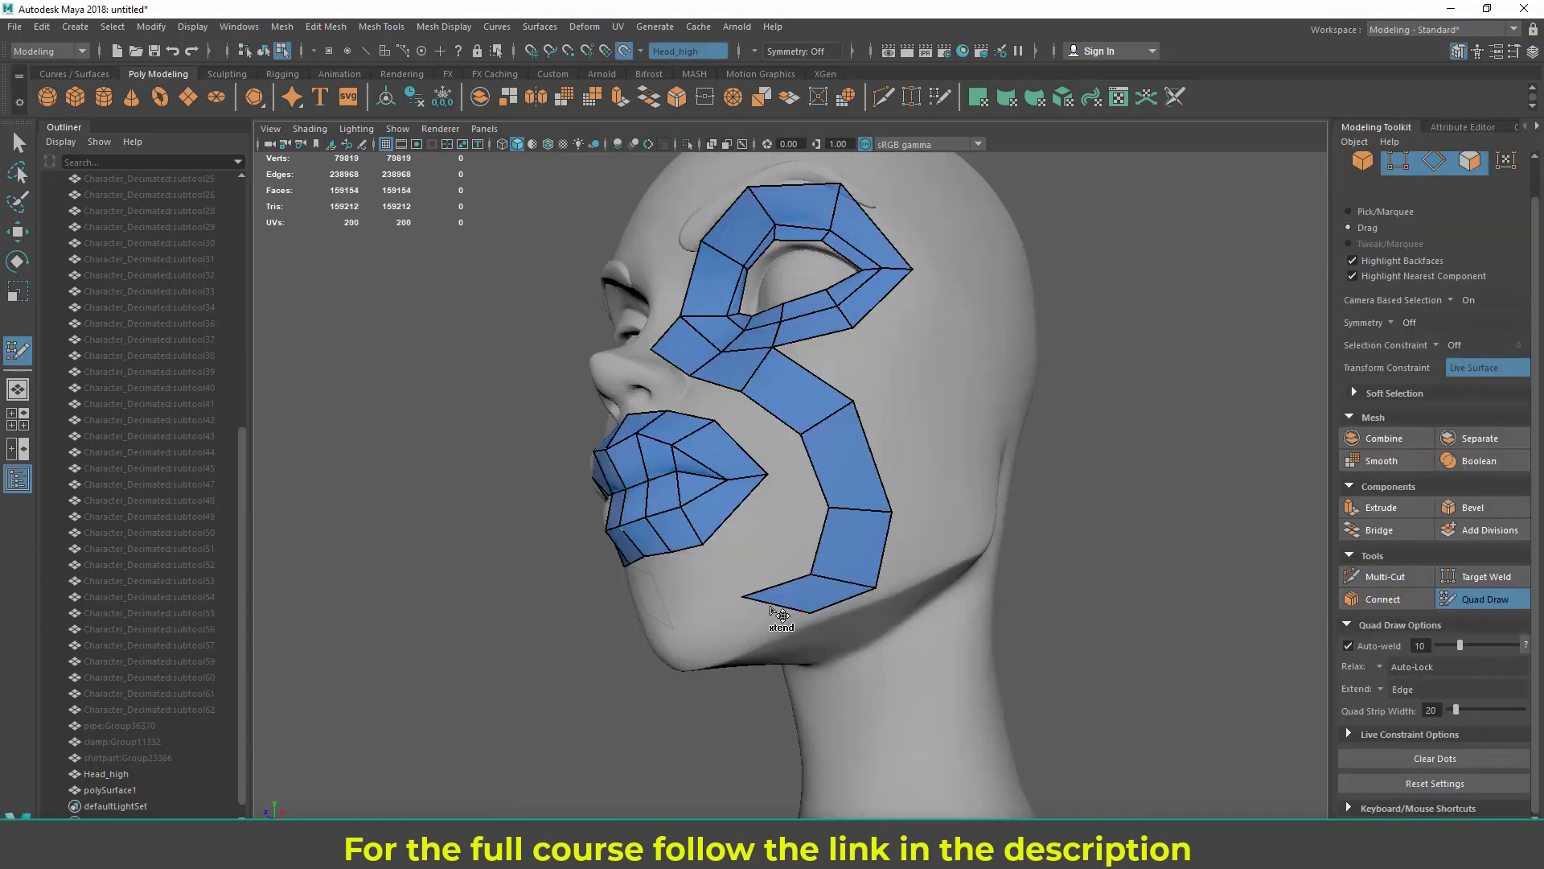
mouse_move(780, 616)
left_mouse_down()
mouse_move(756, 644)
mouse_move(874, 438)
mouse_move(914, 431)
left_mouse_up()
left_click(885, 451, "shift")
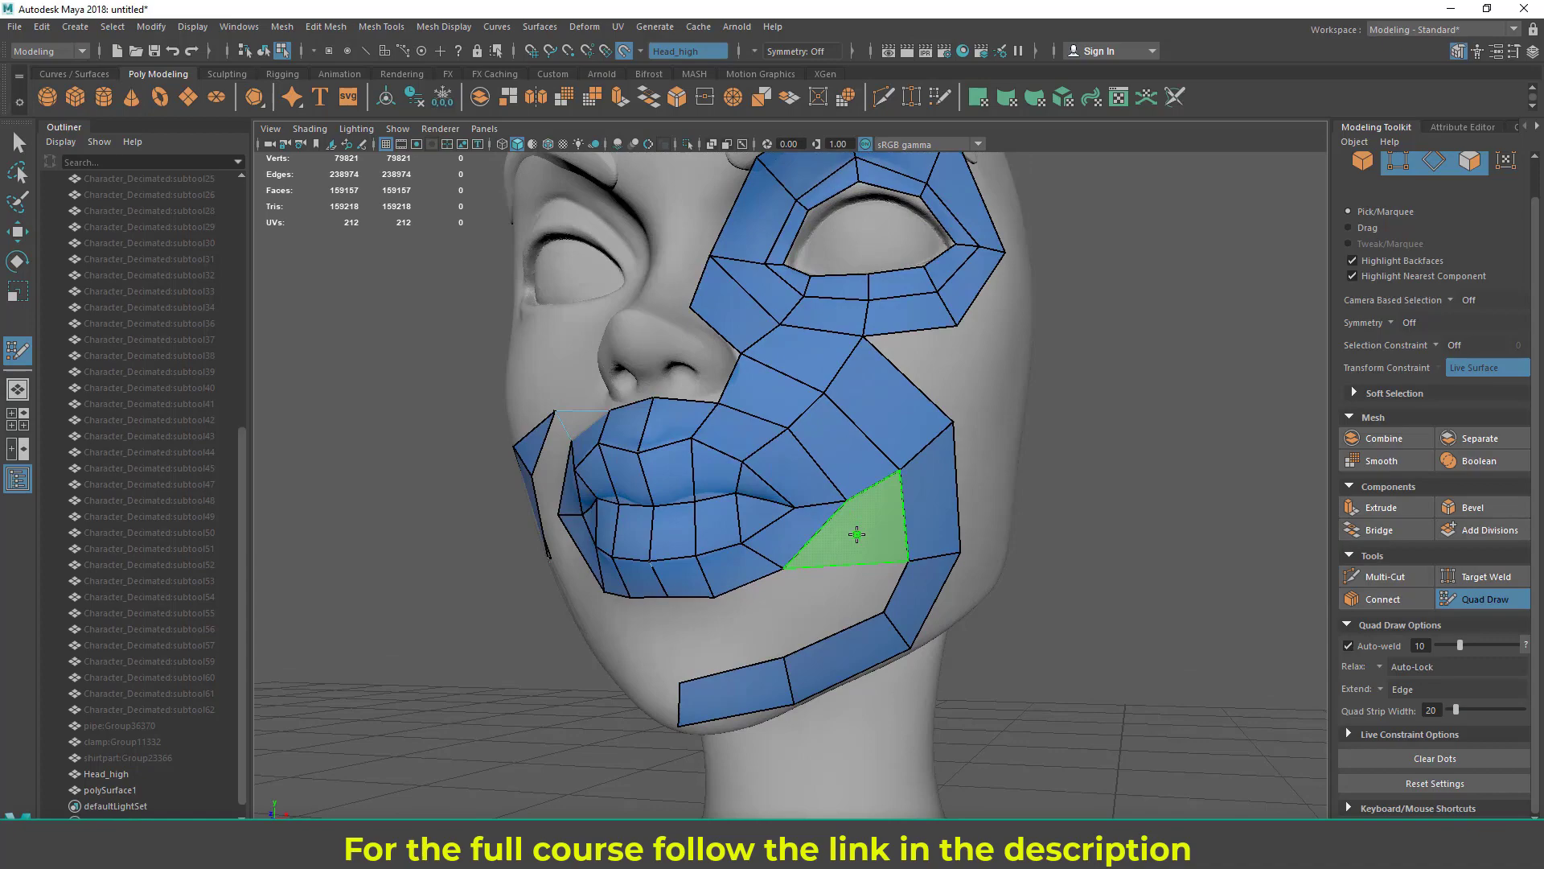
left_click_drag(874, 641, 797, 636, "alt")
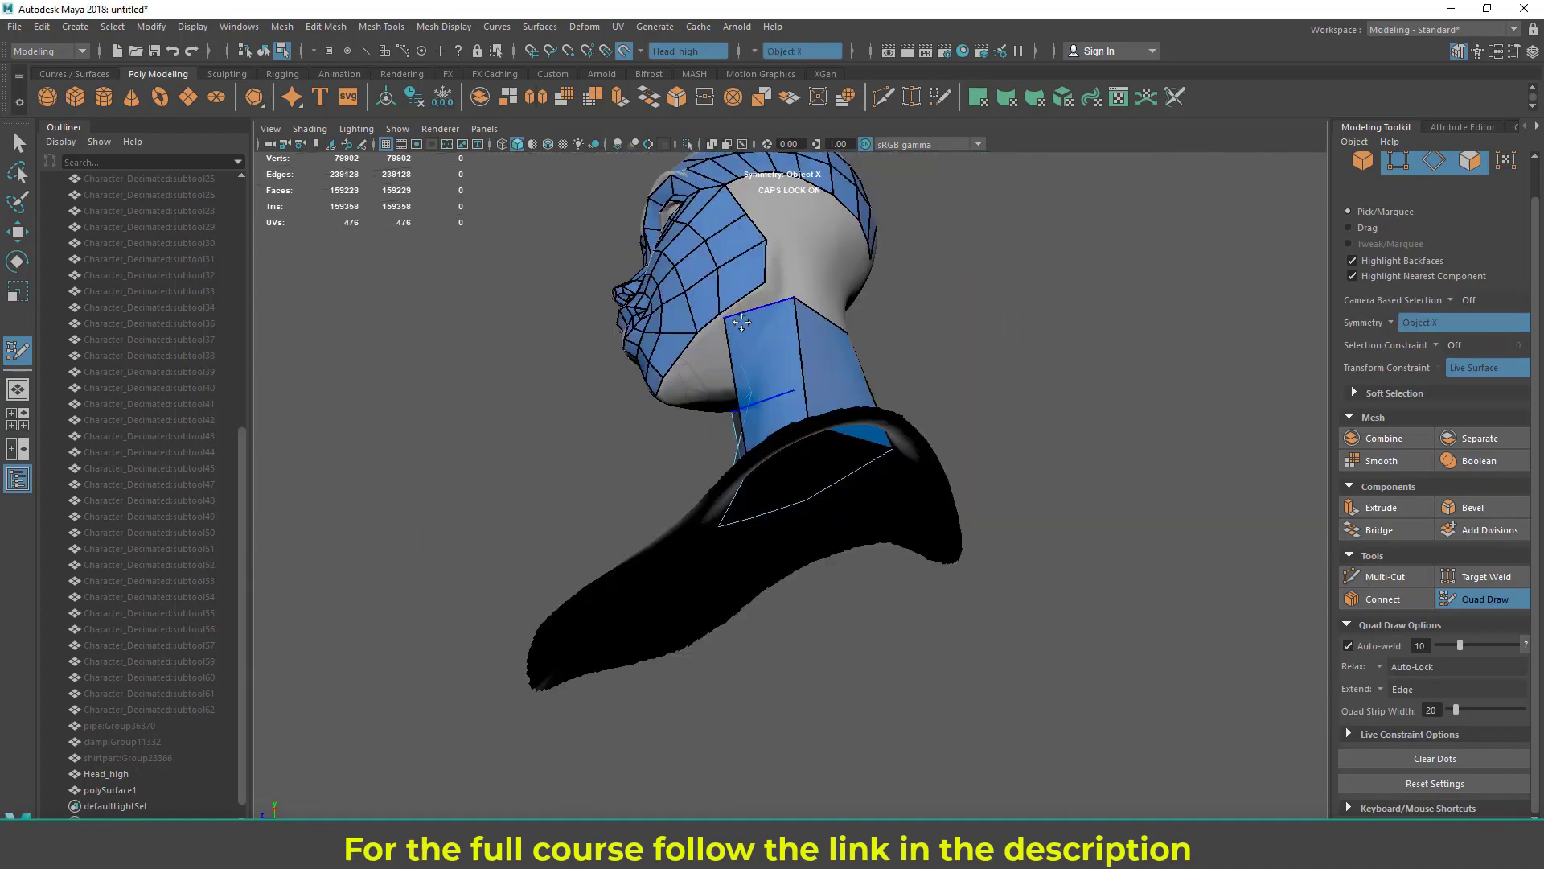
Add edge loops along the neck strip and mirror the retopology with Symmetry X
mouse_move(804, 476)
left_mouse_down("alt")
mouse_move(817, 362)
mouse_move(877, 441)
mouse_move(802, 543)
left_mouse_up("alt")
left_click(818, 362, "ctrl")
left_click_drag(1022, 386, 949, 390, "alt")
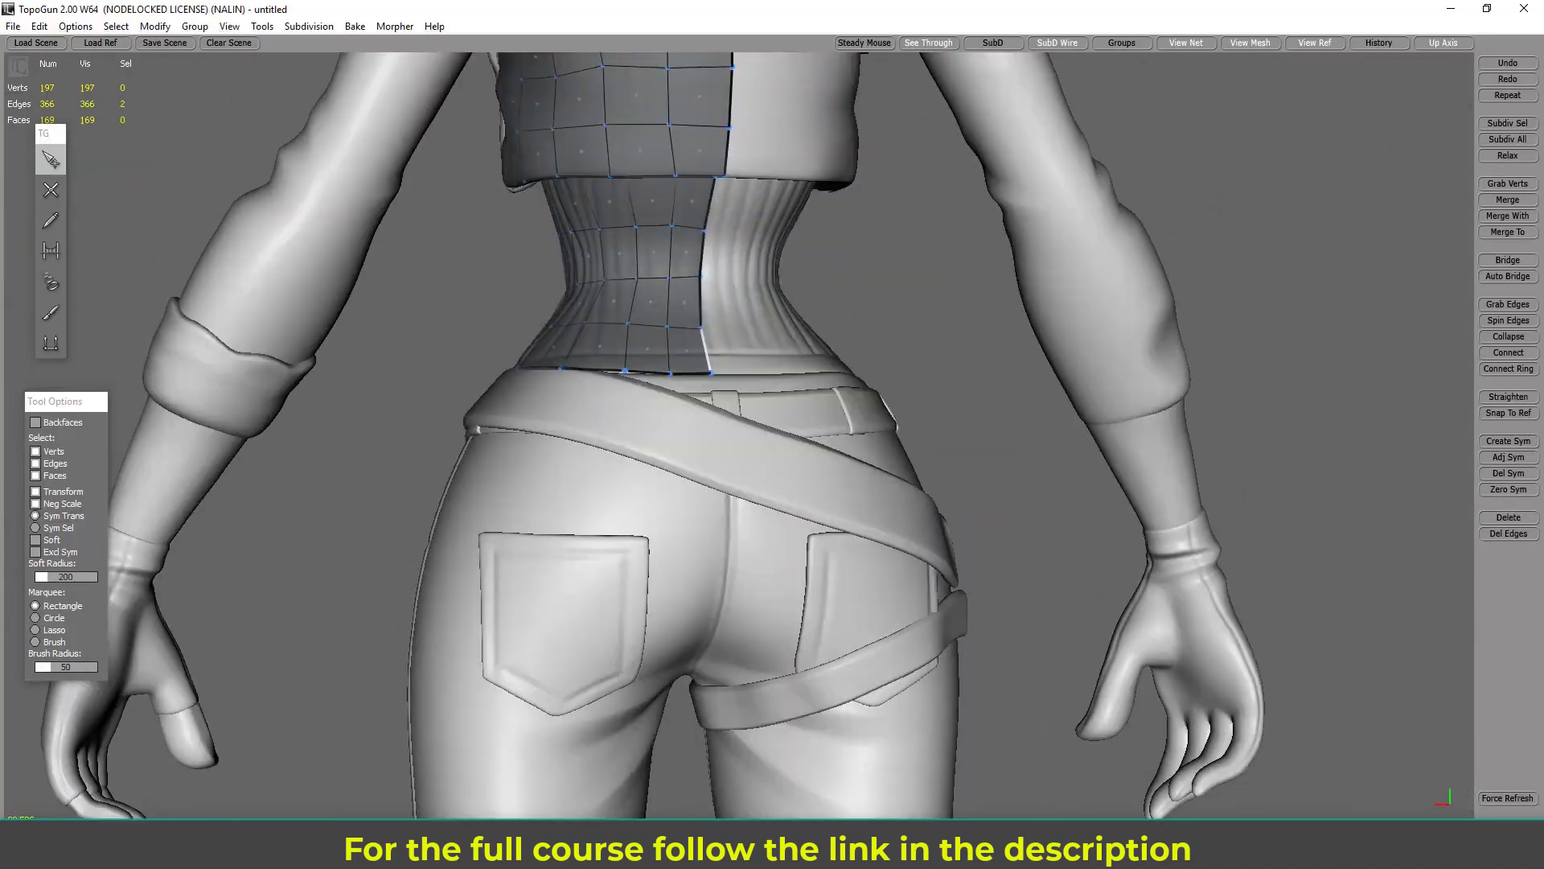
left_click_drag(772, 434, 752, 398, "alt")
left_click(1509, 440)
scroll(752, 398, "up", 5)
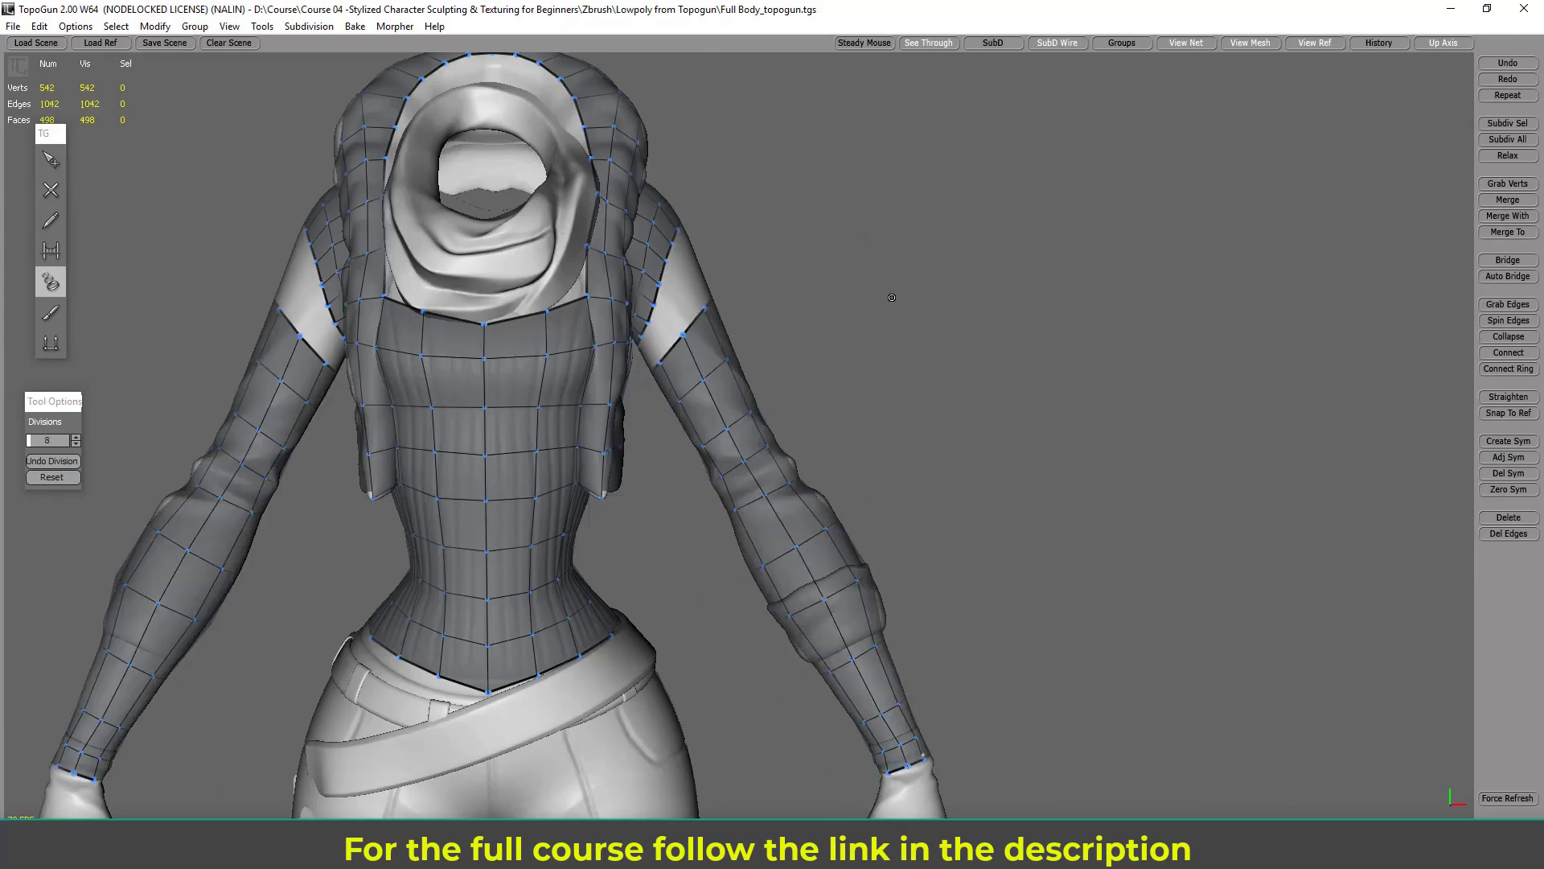
Lay a quad strip down the arm in TopoGun, then export the belt as OBJ 'SmallBeltC'
left_click_drag(772, 435, 909, 441, "alt")
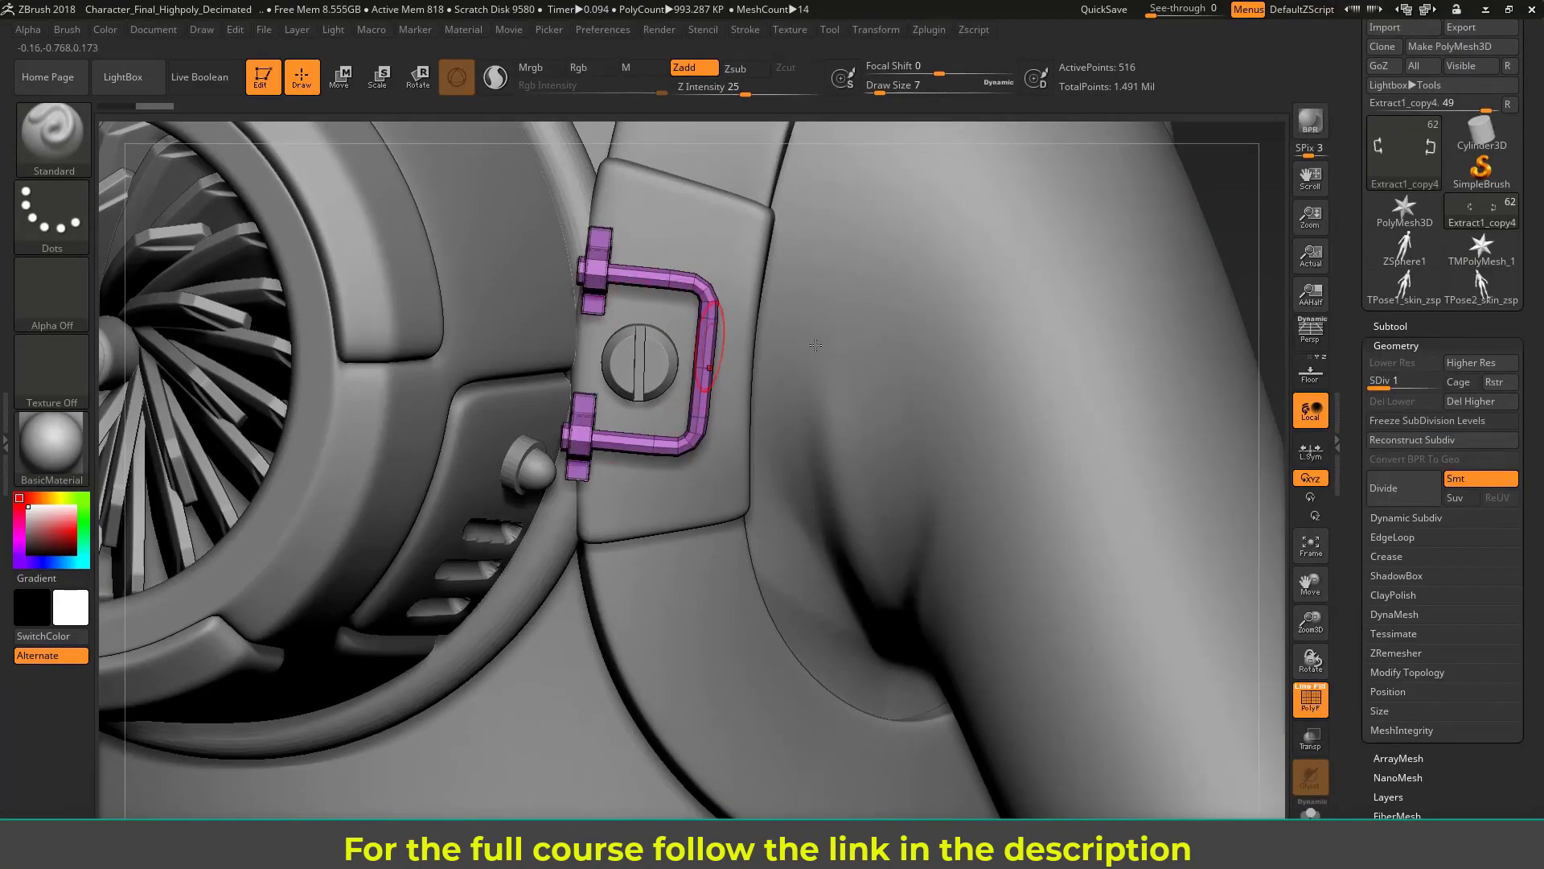
left_click(1461, 27)
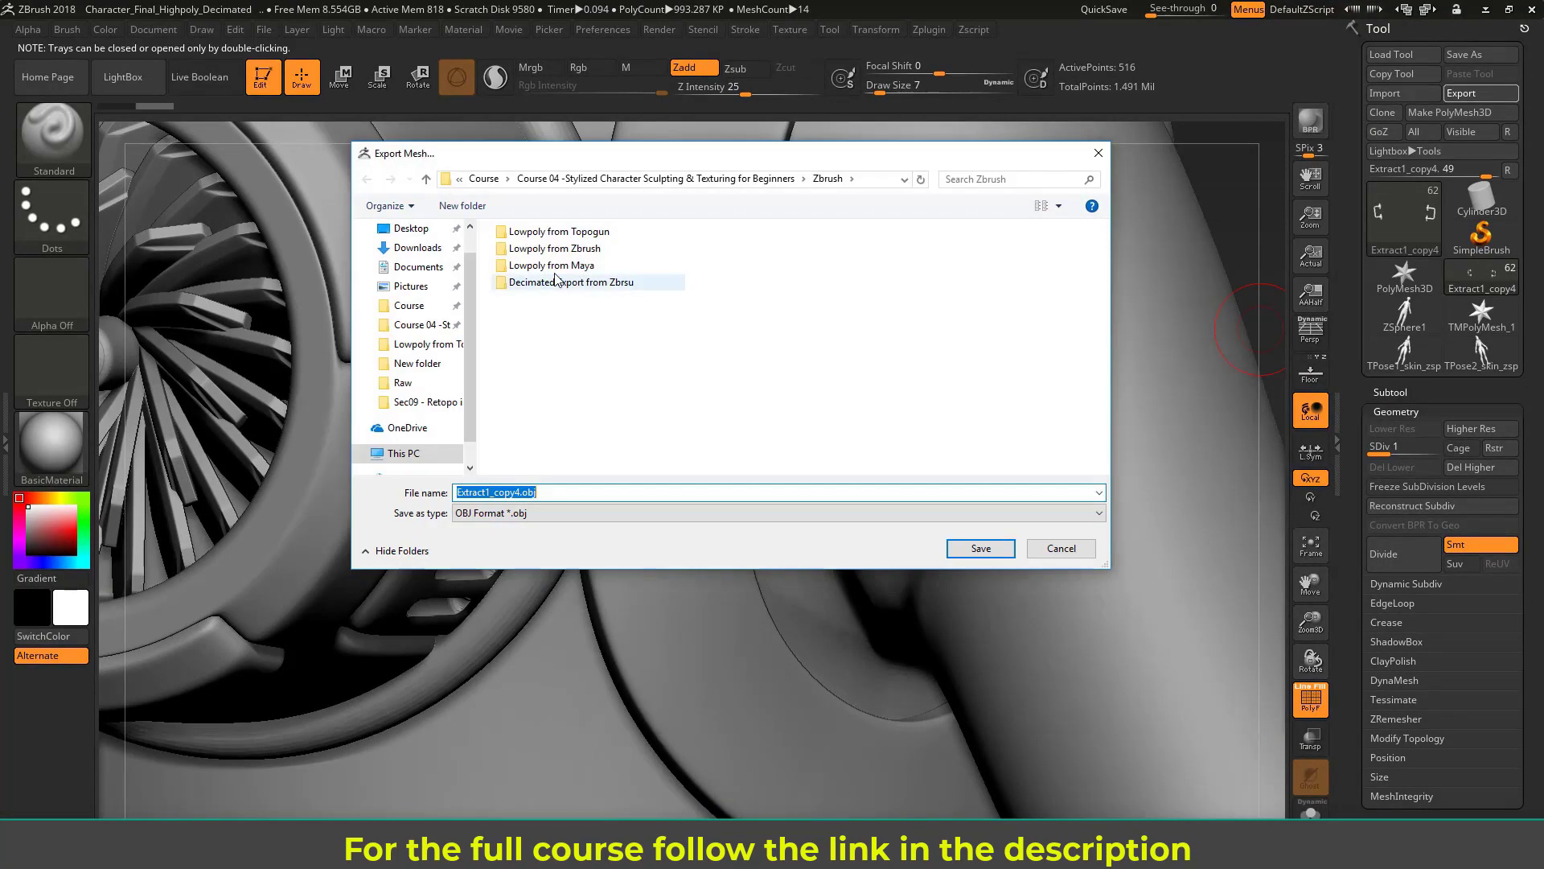
type("SmallBeltC")
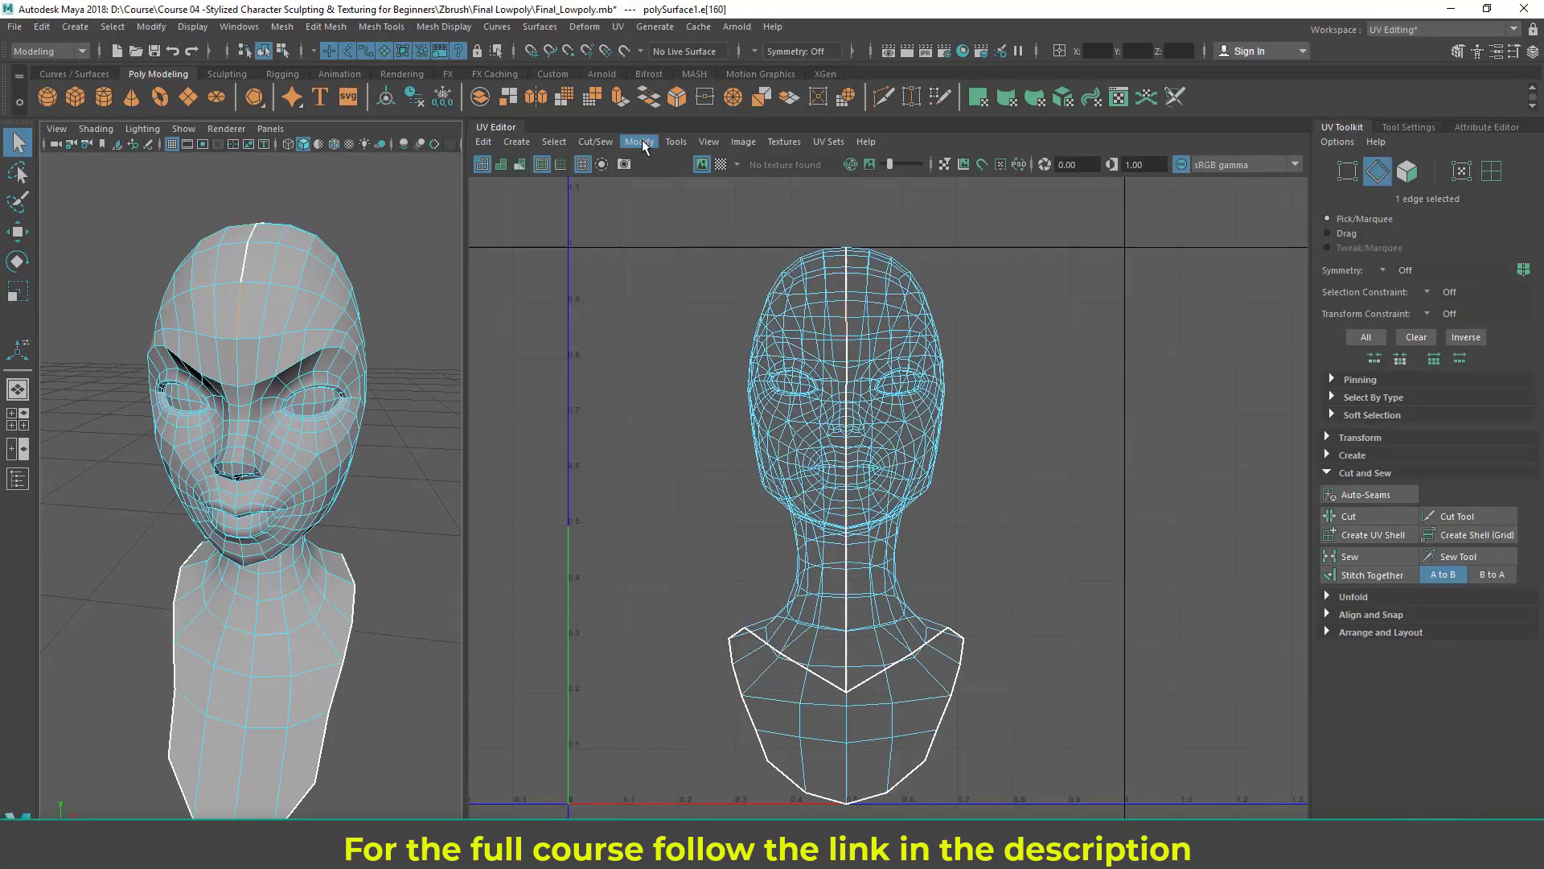
Select the head UV shell and unfold it with the UV Toolkit
right_click_drag(799, 335, 670, 643)
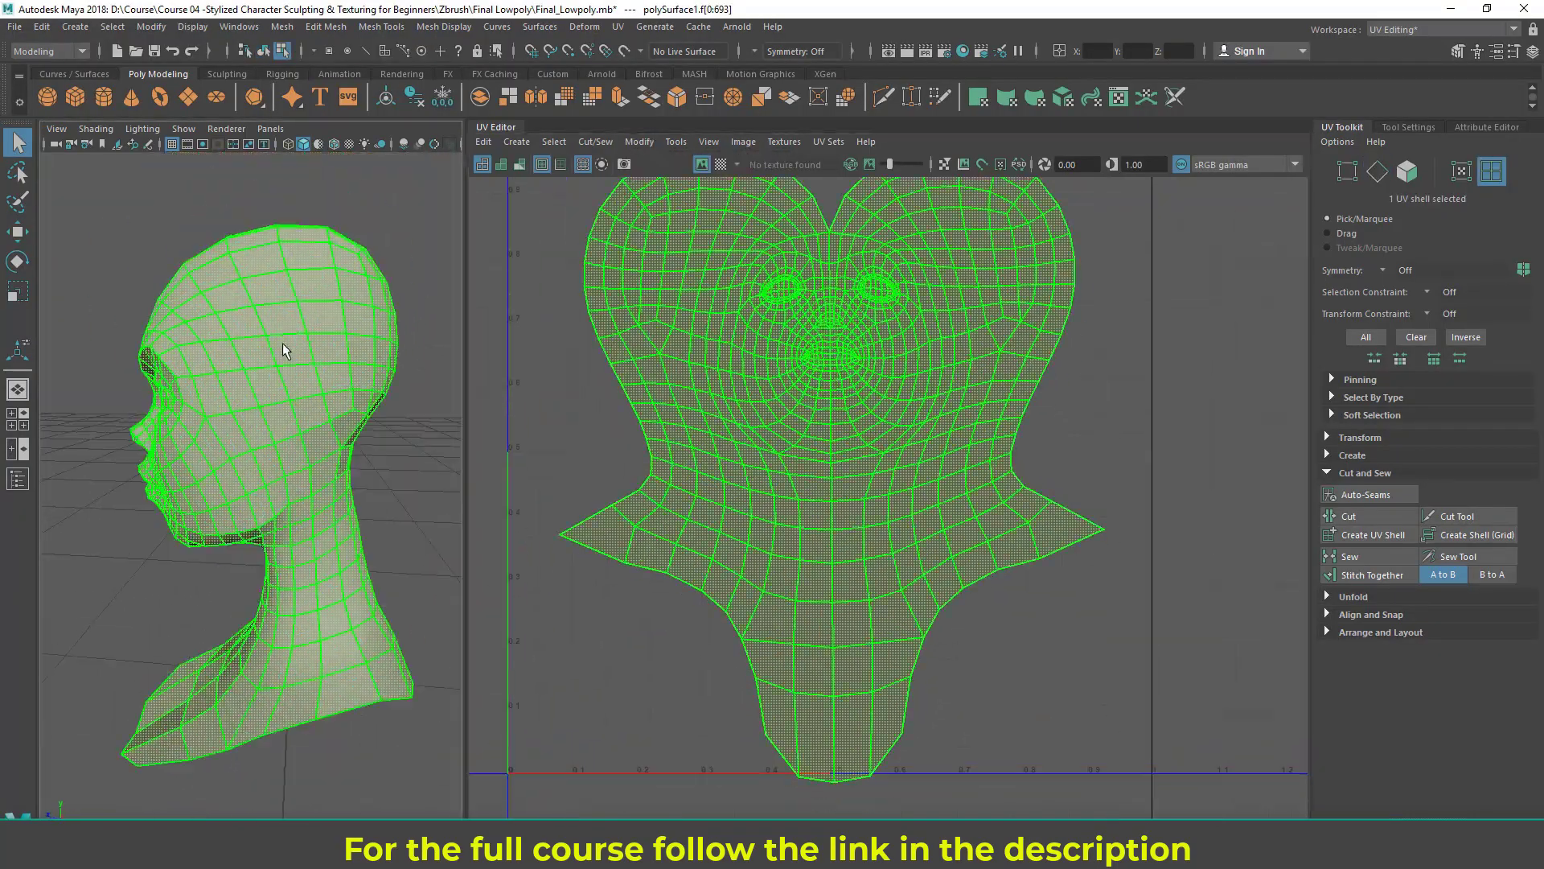
left_click(639, 141)
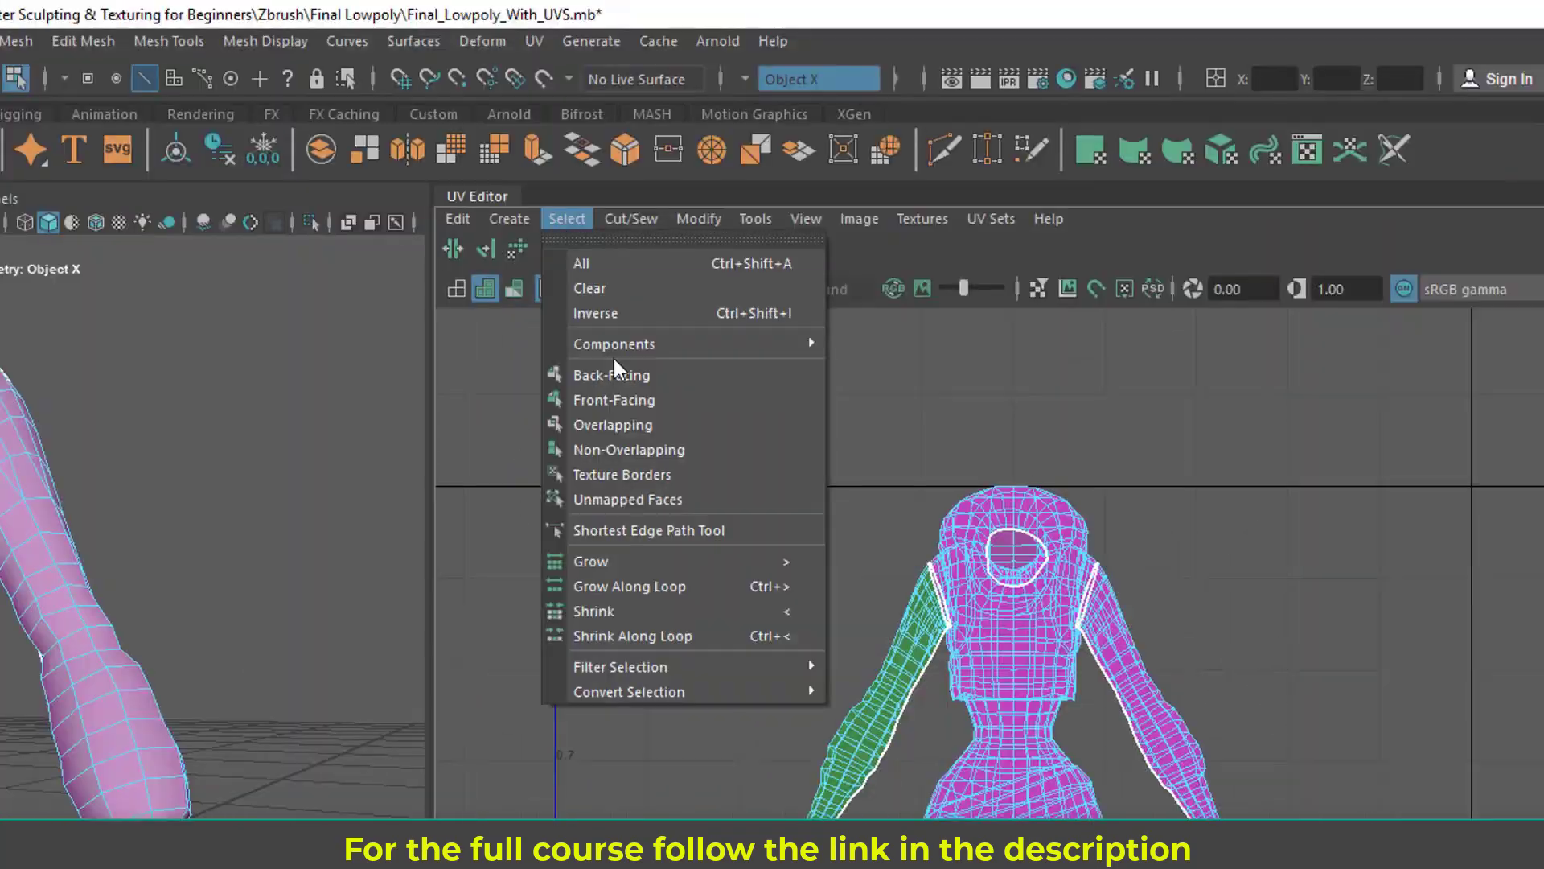
left_click(480, 469)
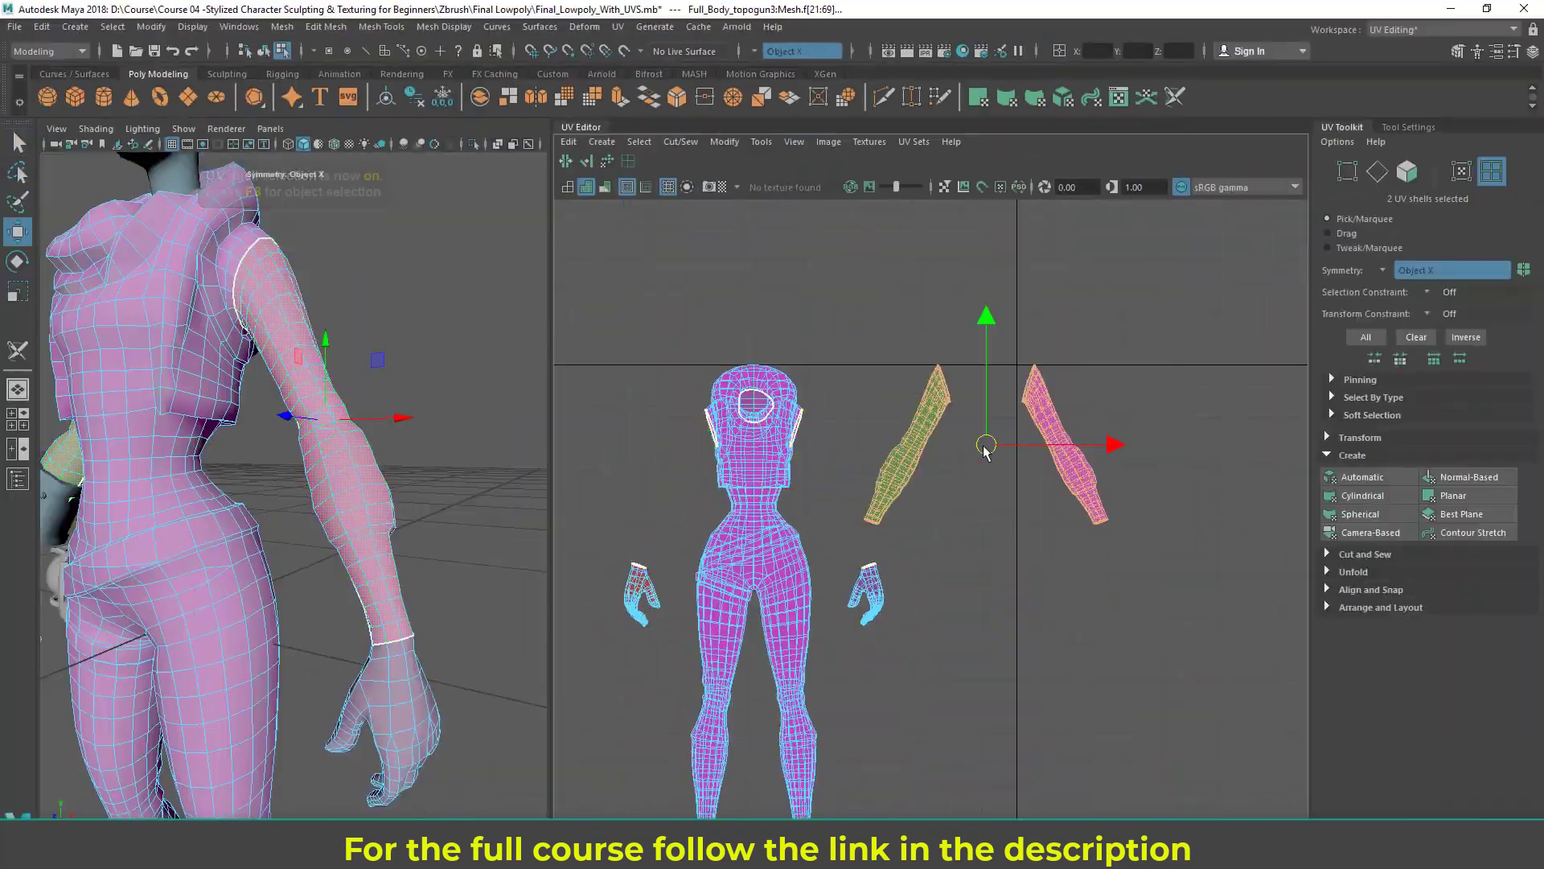
scroll(824, 358, "up", 3)
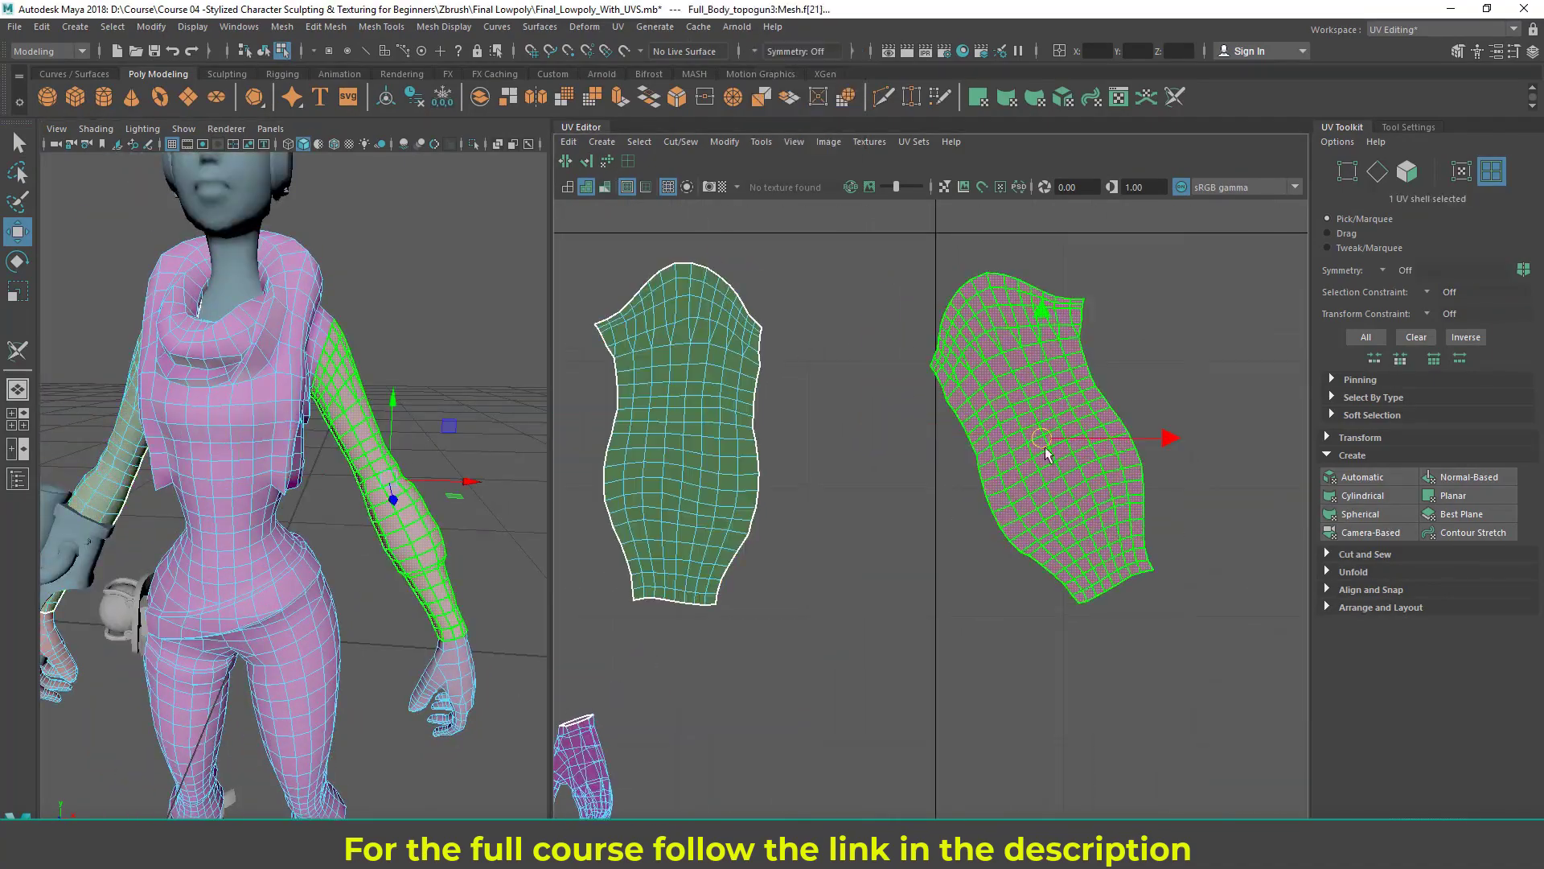
key("q")
scroll(930, 596, "up", 2)
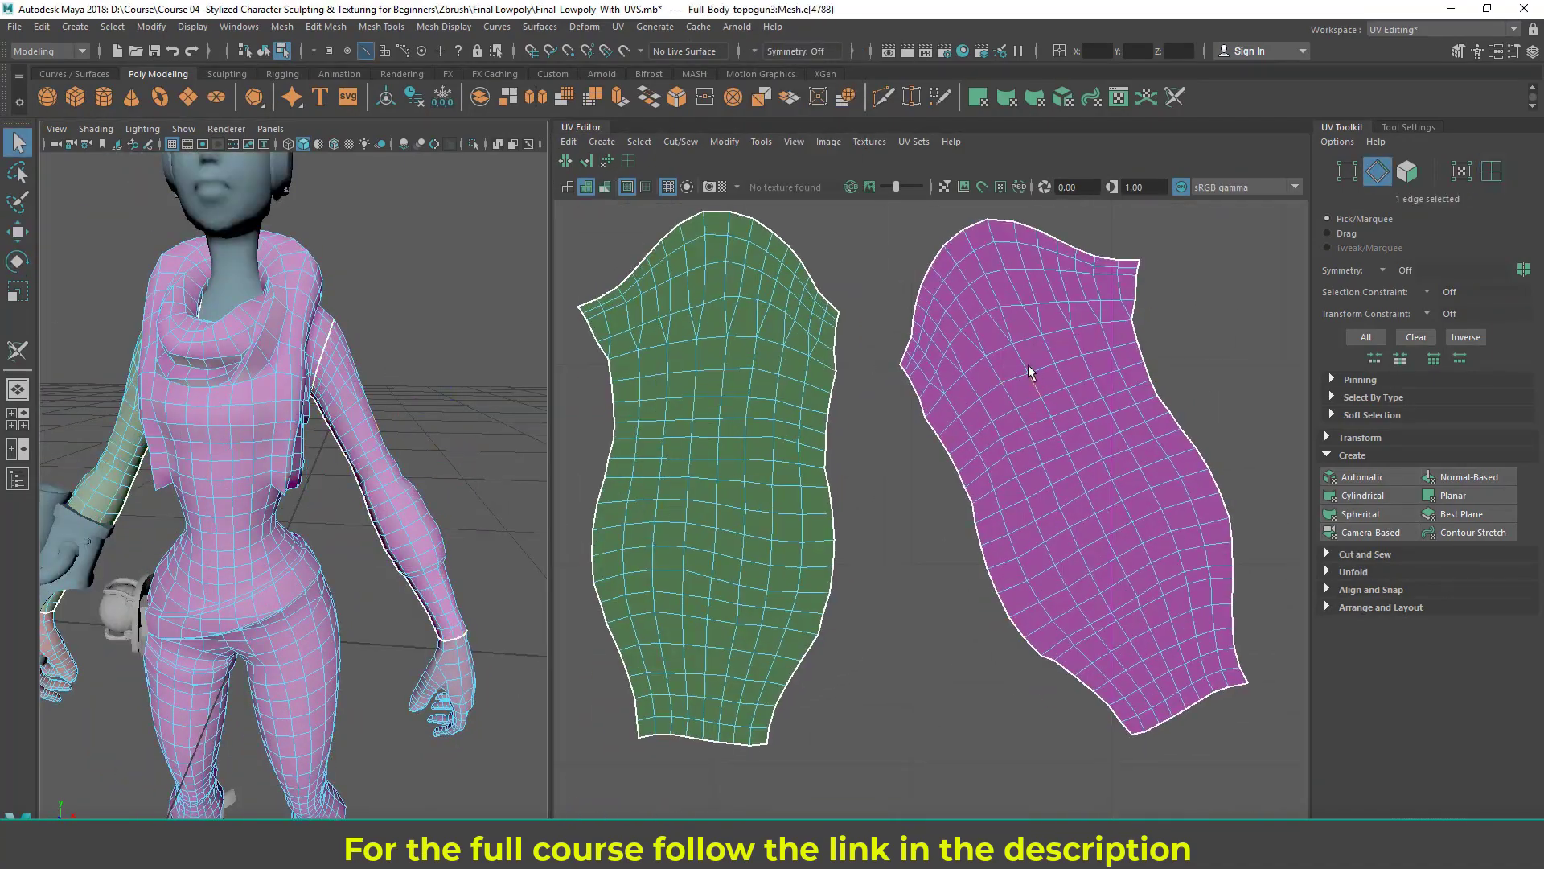
Straighten the magenta torso shell along its edge with Straighten Shell
left_click(1380, 608)
left_click(1474, 667)
scroll(805, 426, "down", 5)
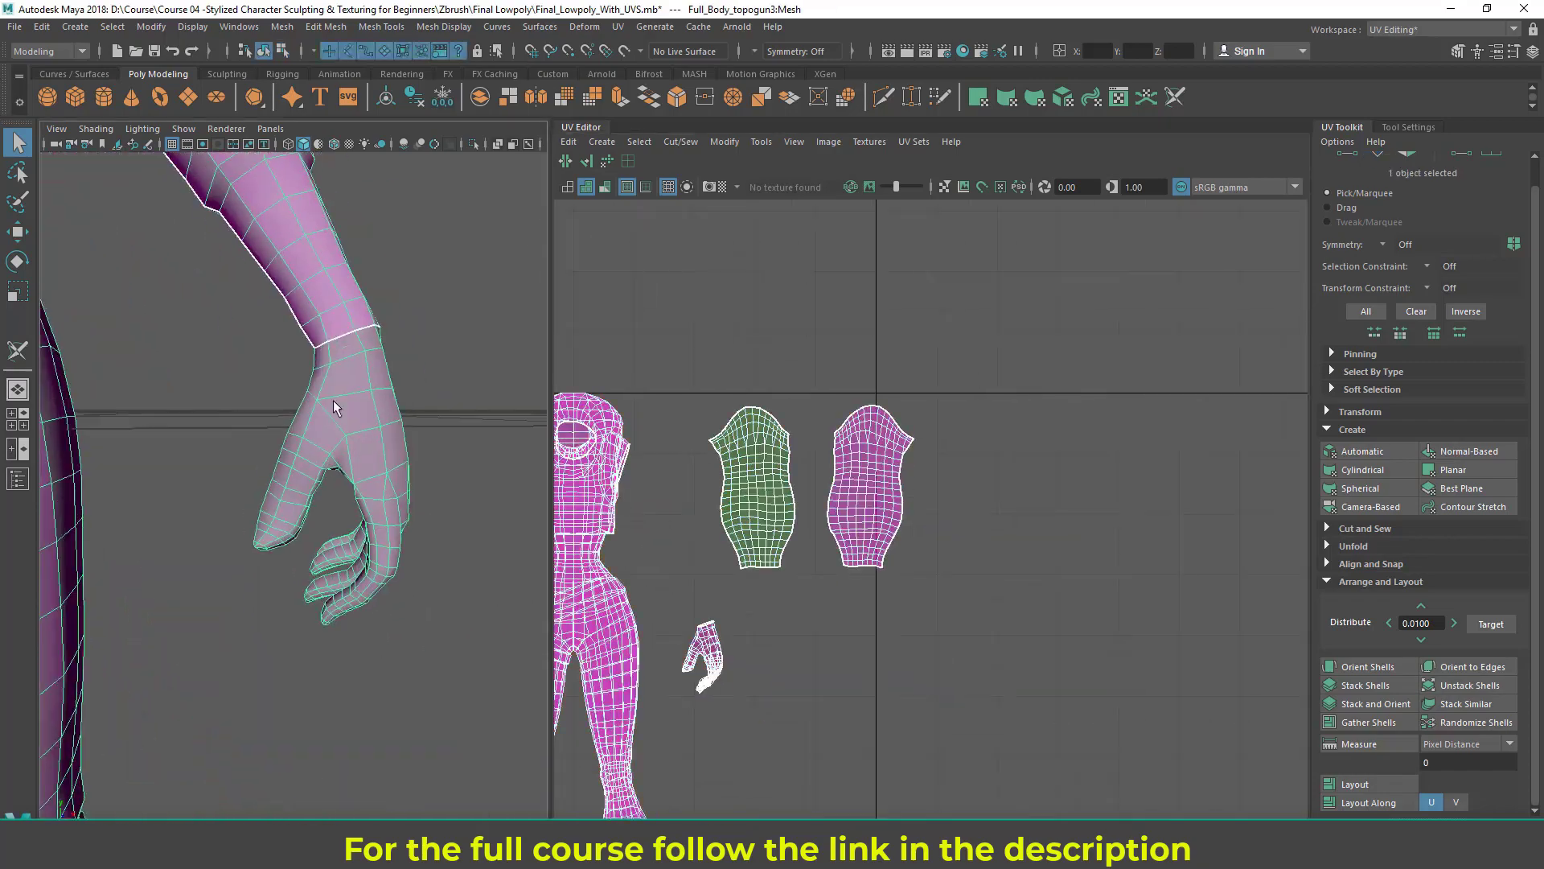
left_click_drag(334, 402, 353, 413, "alt")
Pack all character UV shells with Layout UVs and preview the baked normal map
left_click(617, 27)
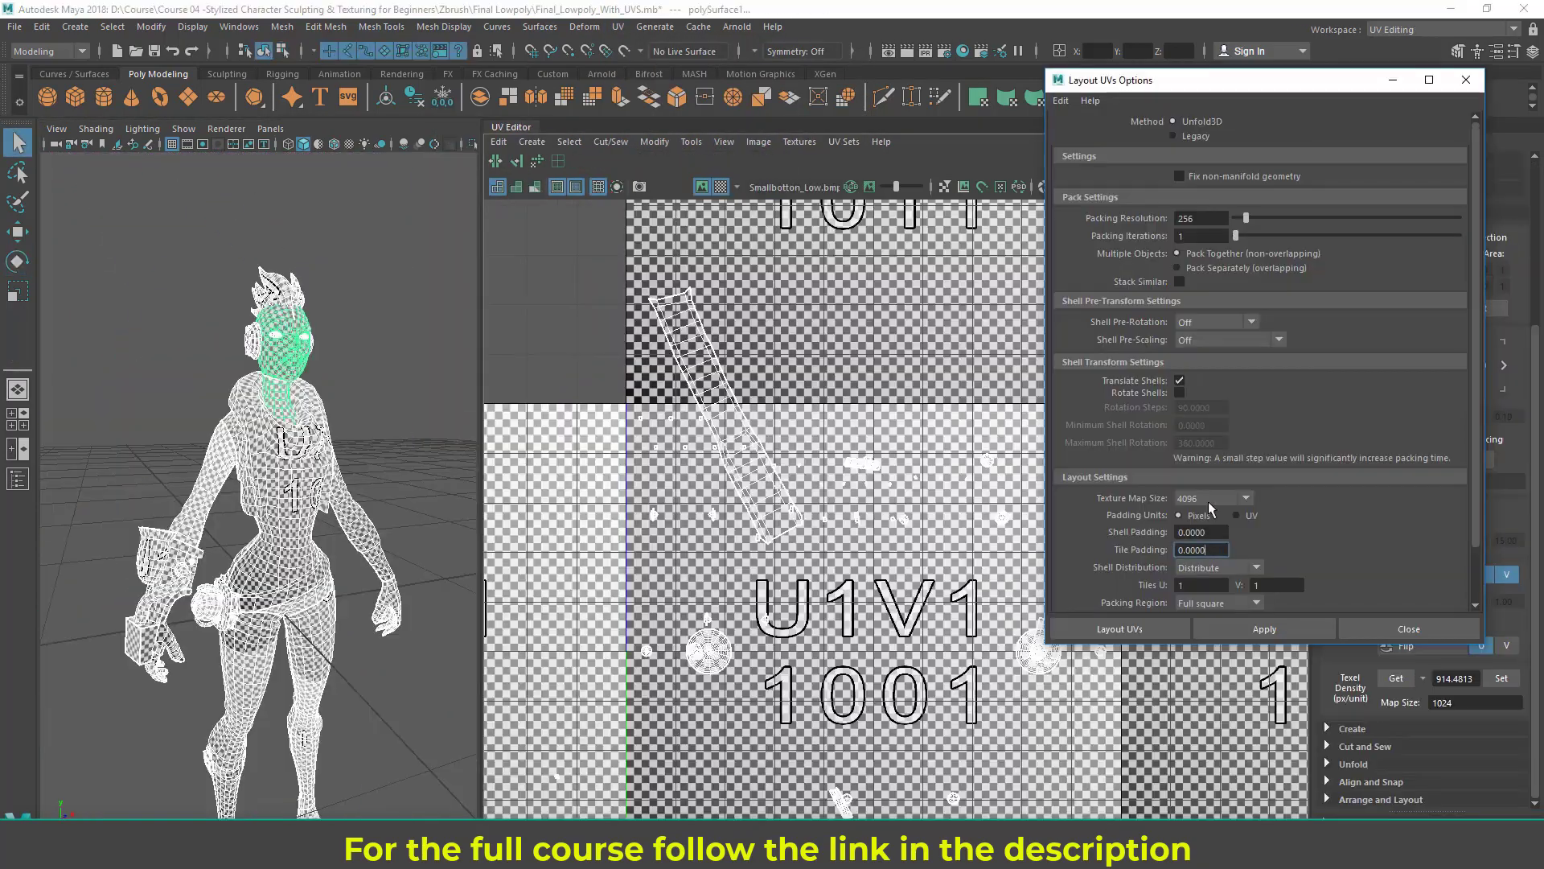
scroll(834, 647, "down", 4)
scroll(834, 647, "up", 10)
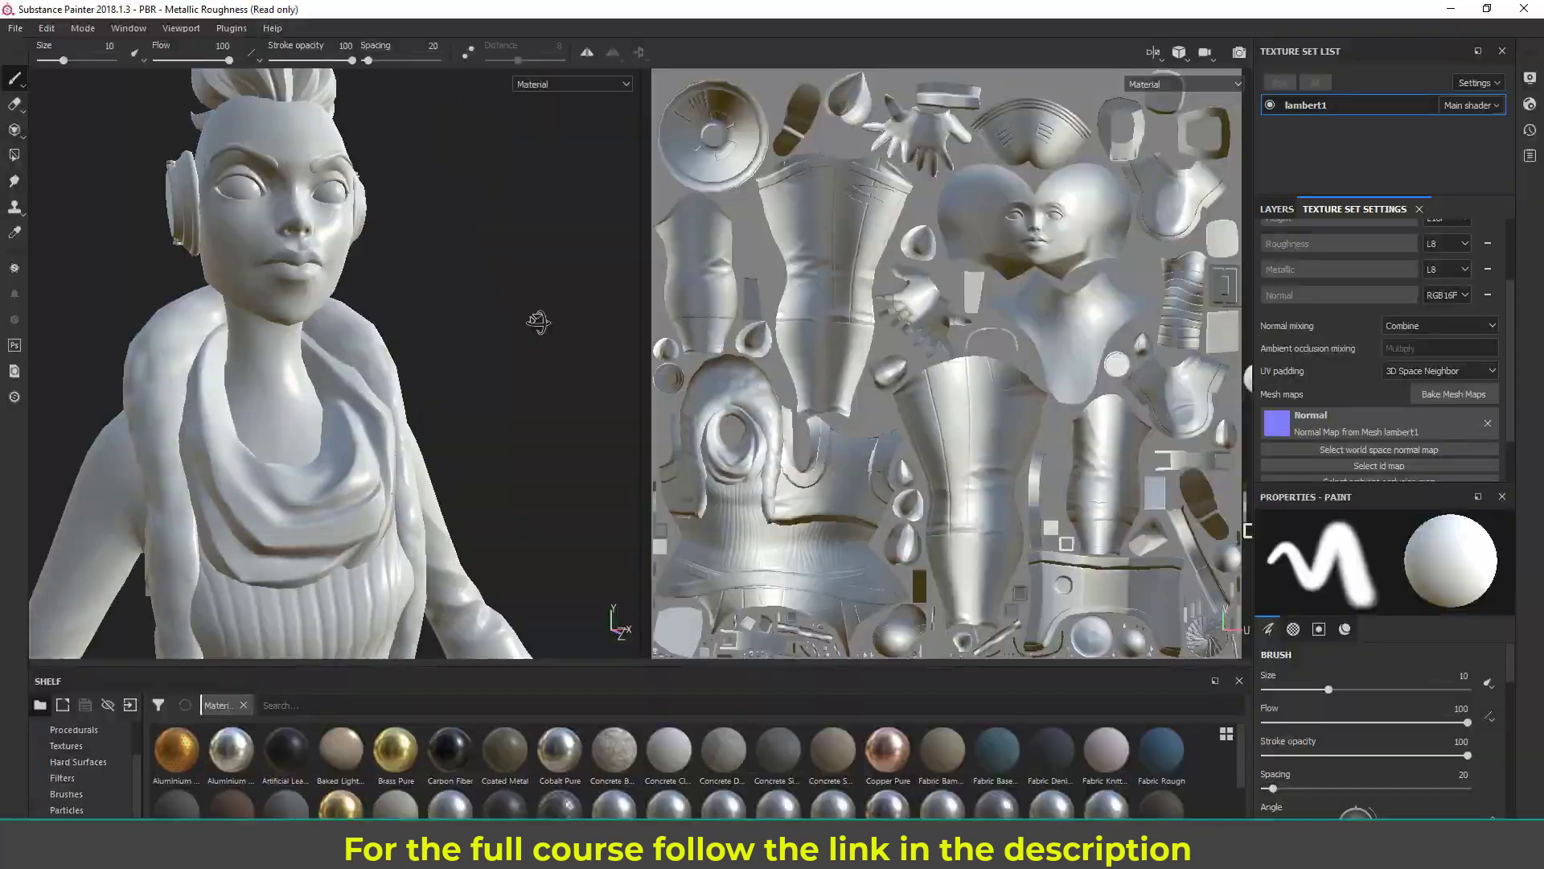
key("b")
scroll(958, 351, "down", 3)
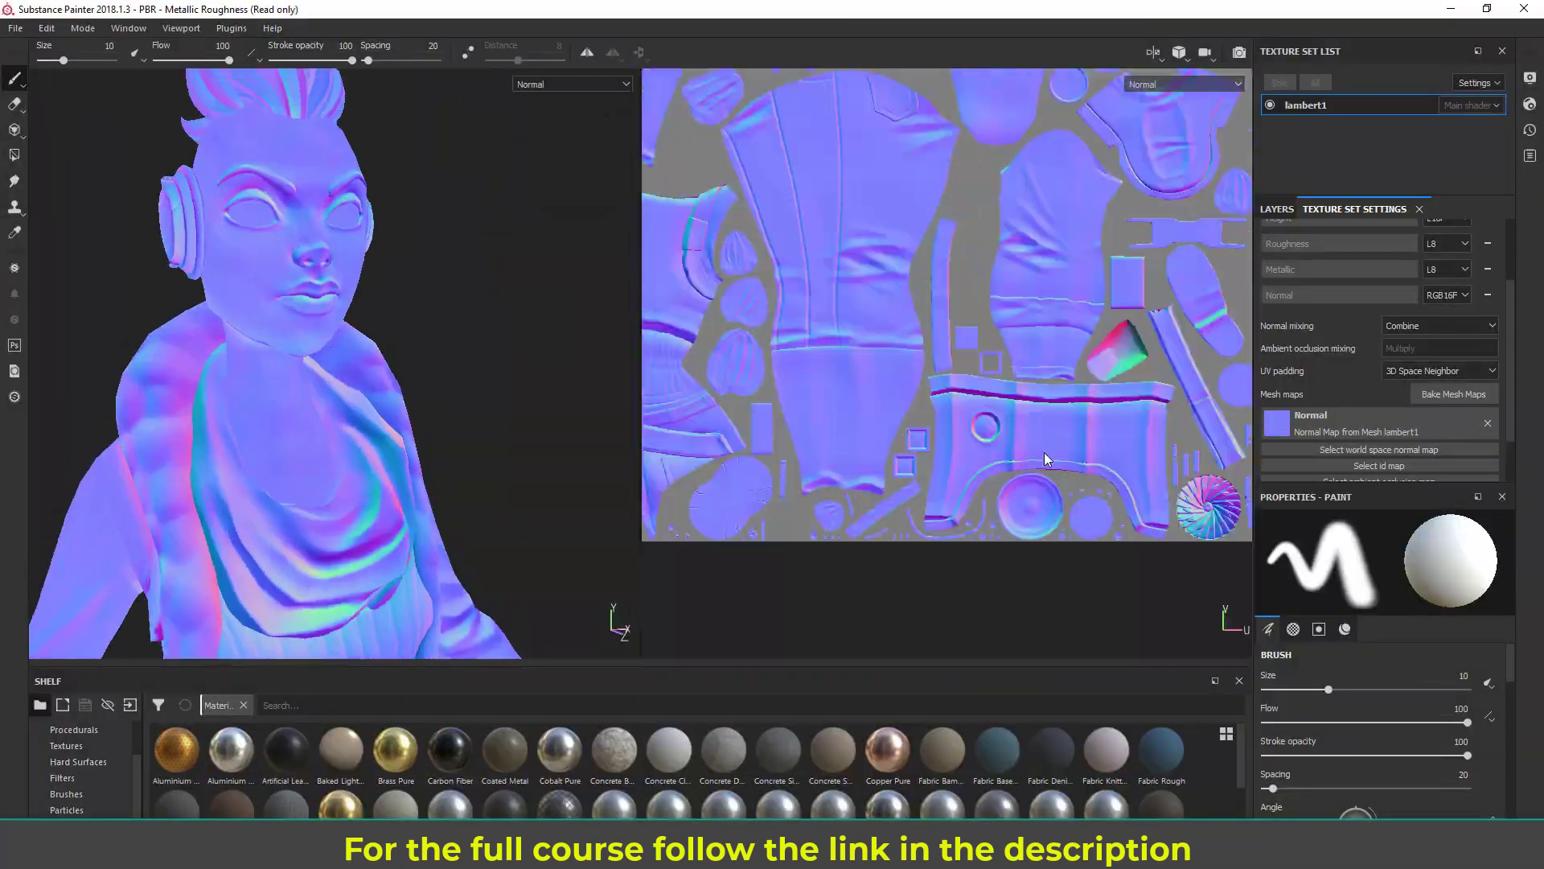
Float both lambert1 normal map documents into their own windows for side-by-side comparison
key("m")
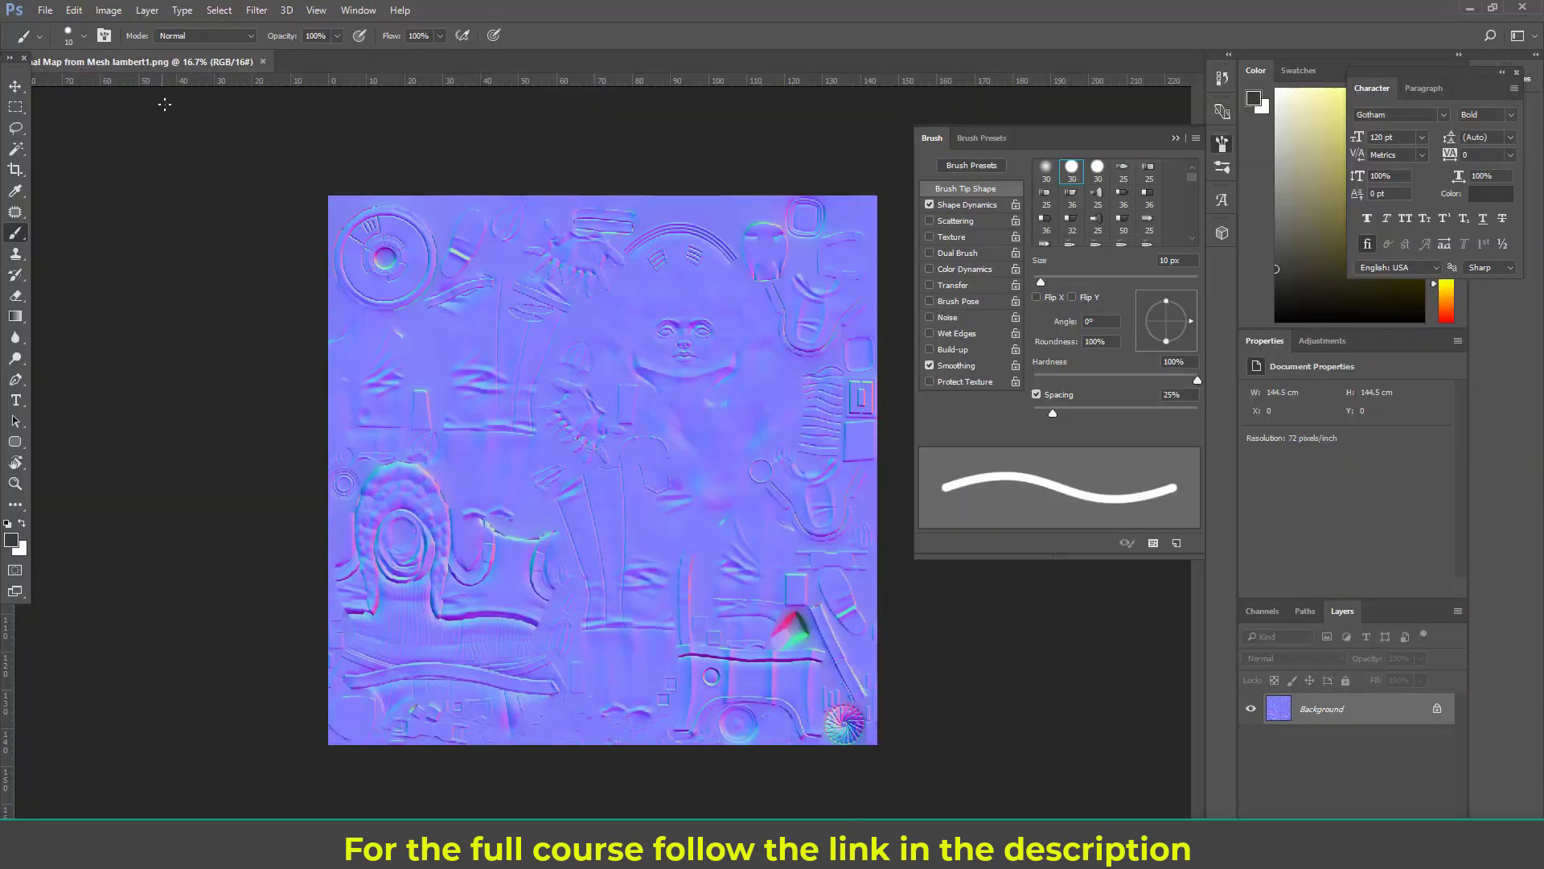
left_click_drag(164, 58, 234, 113)
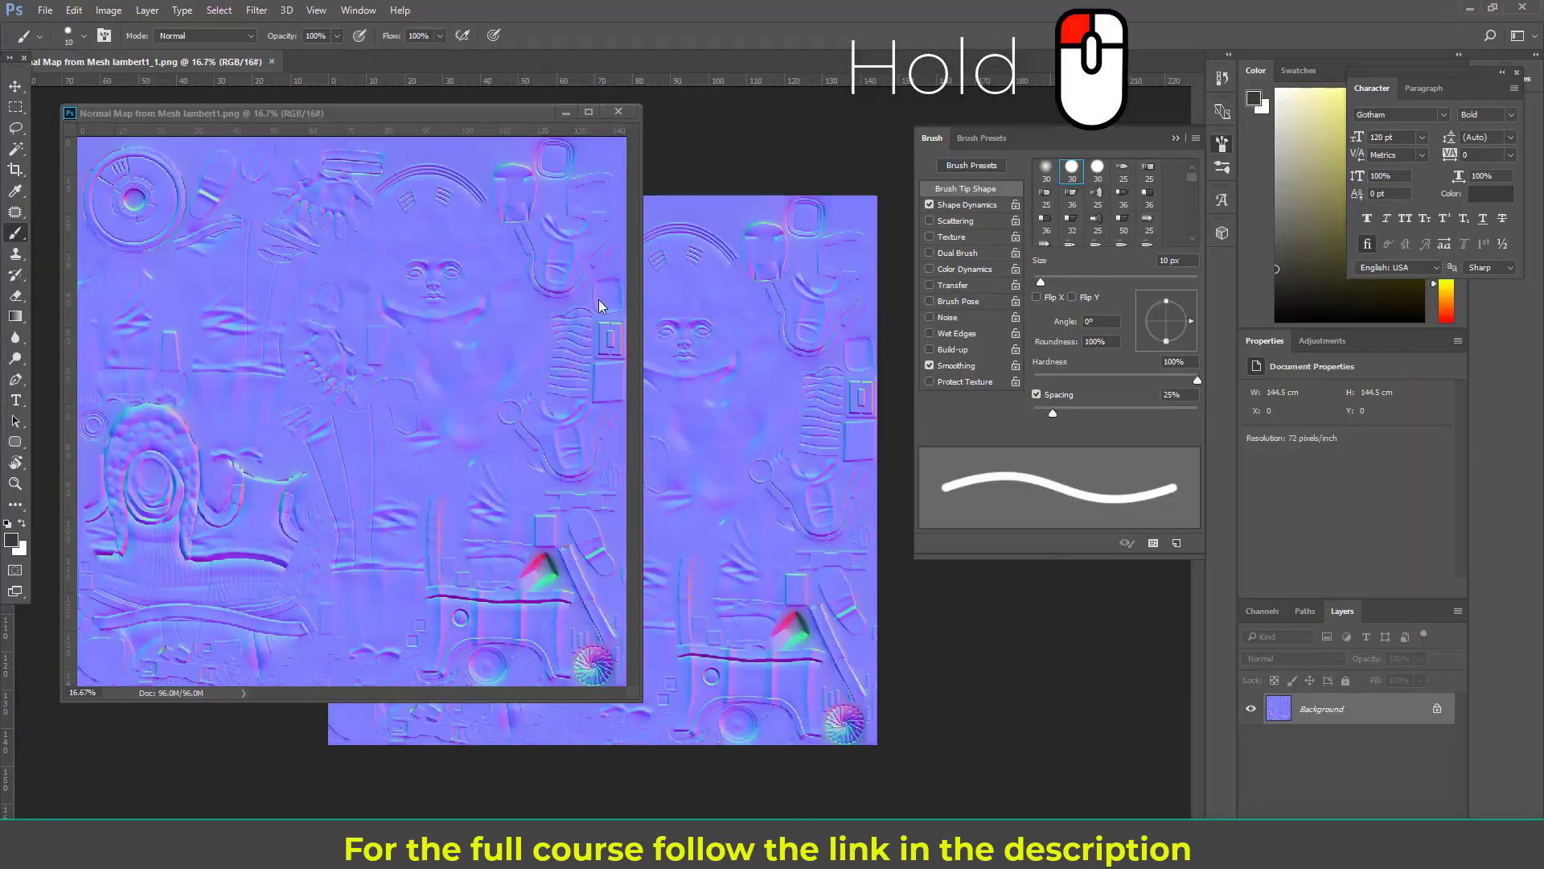
left_click_drag(599, 299, 466, 80)
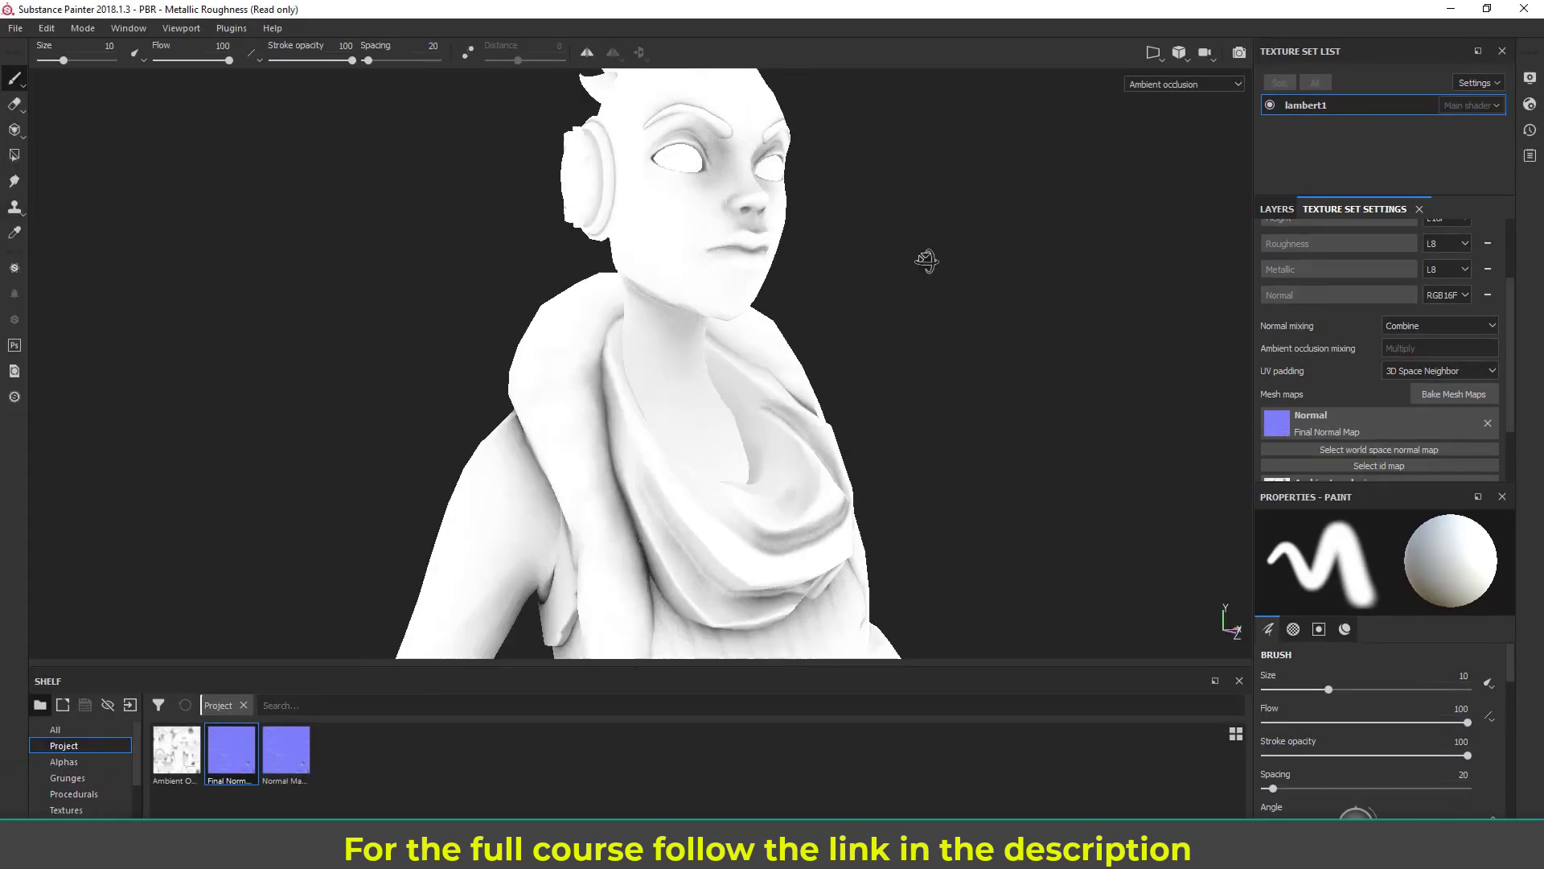
mouse_move(917, 258)
left_mouse_down("alt")
mouse_move(1126, 310)
mouse_move(926, 246)
mouse_move(944, 96)
mouse_move(734, 248)
mouse_move(794, 137)
mouse_move(439, 328)
mouse_move(967, 374)
left_mouse_up("alt")
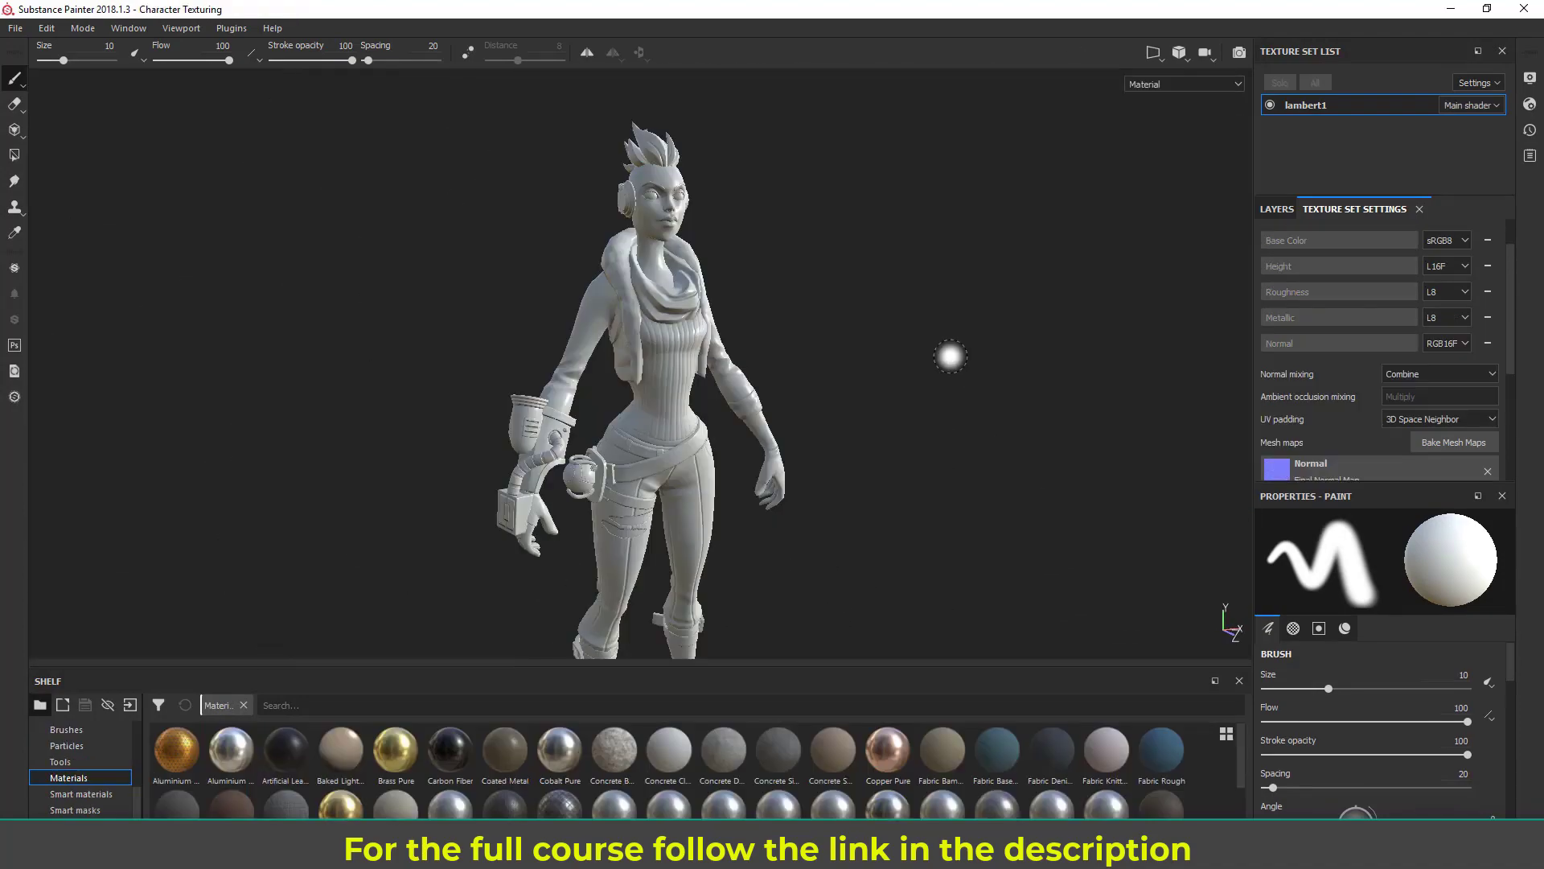
Cycle the viewport through the world space normal and colour ID maps on the character
key("b")
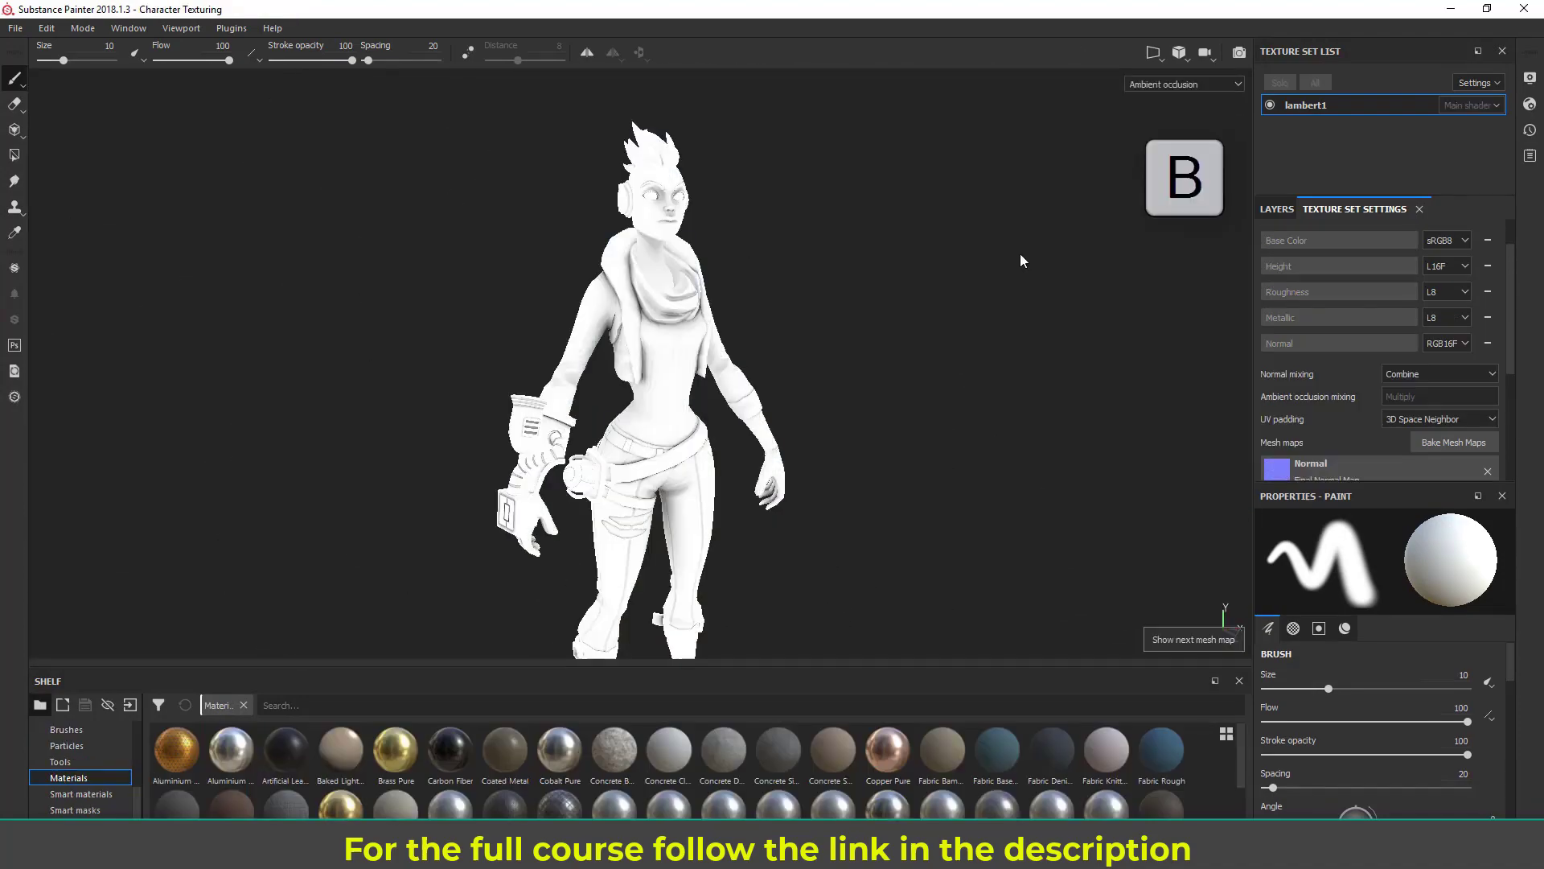
key("b")
left_click_drag(1020, 260, 797, 344, "alt")
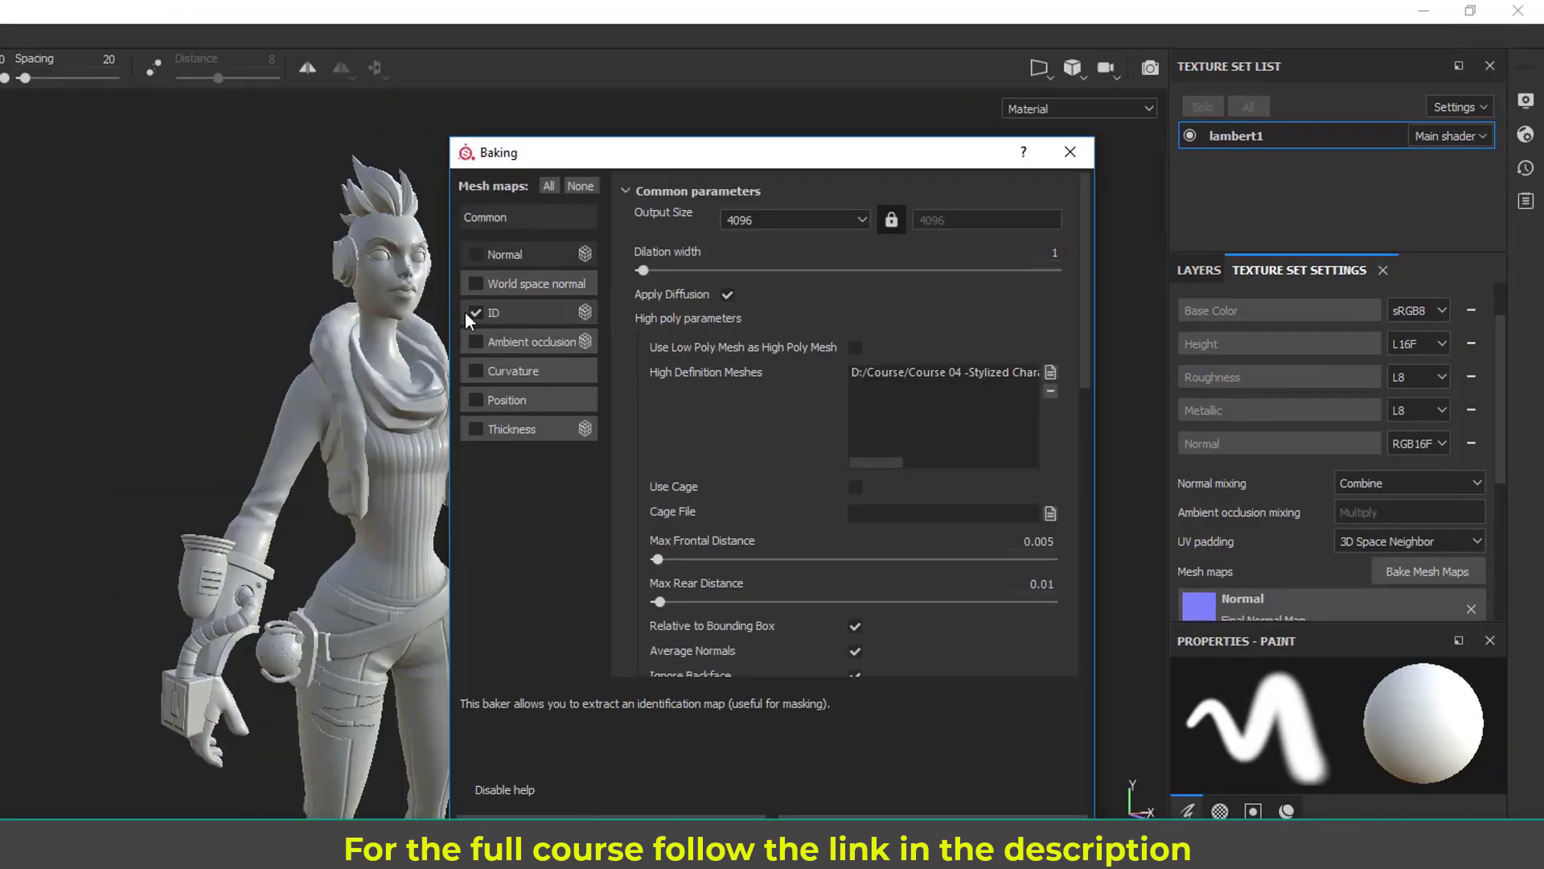
Bake mesh maps with only Thickness checked
left_click(748, 404)
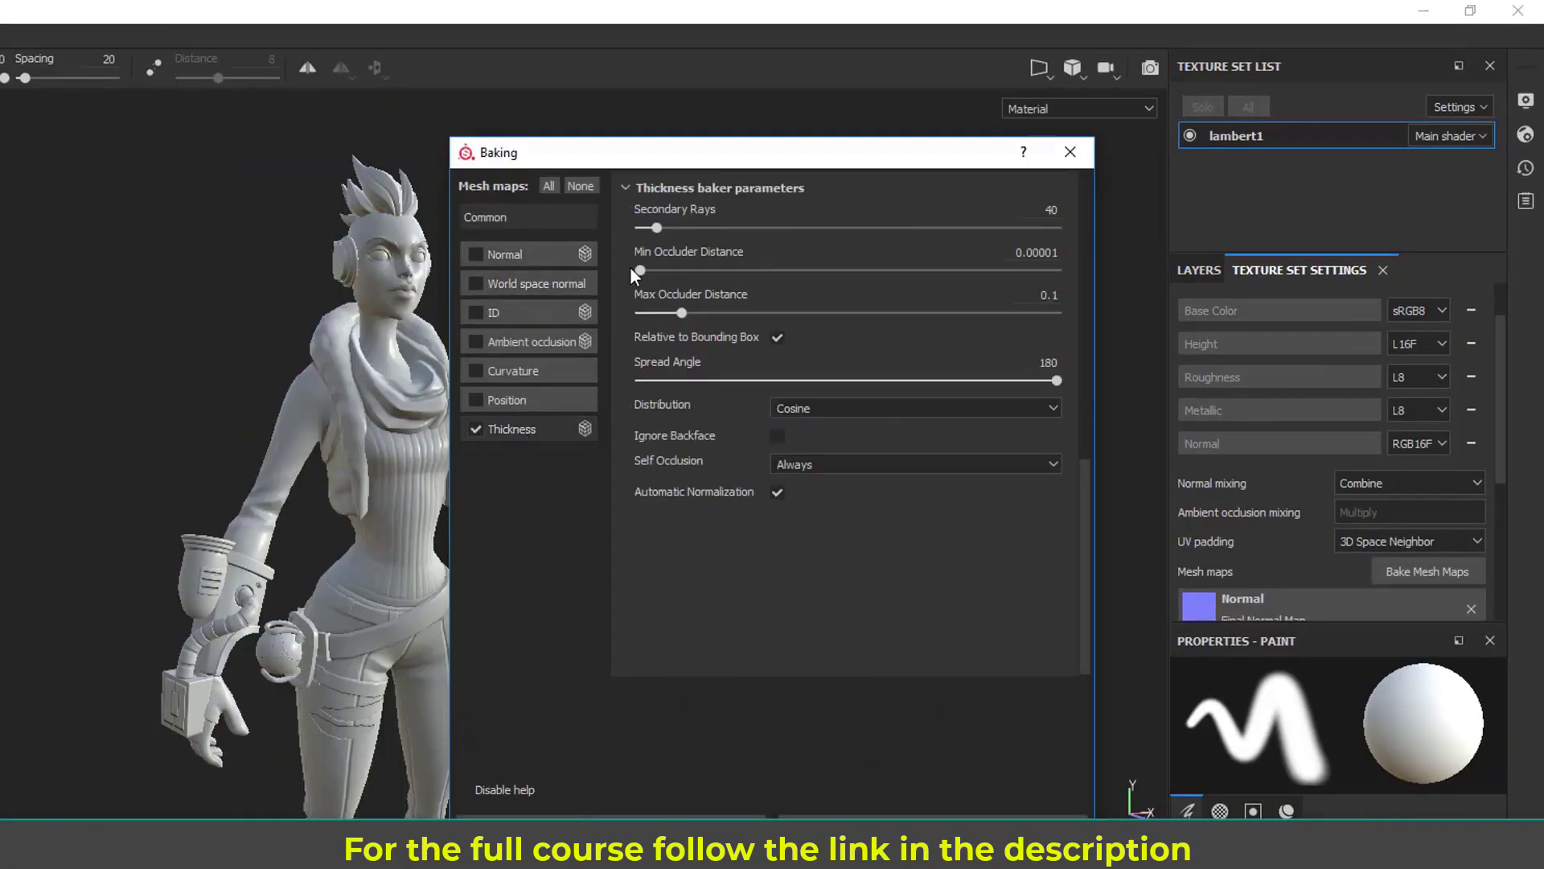
left_click(1126, 621)
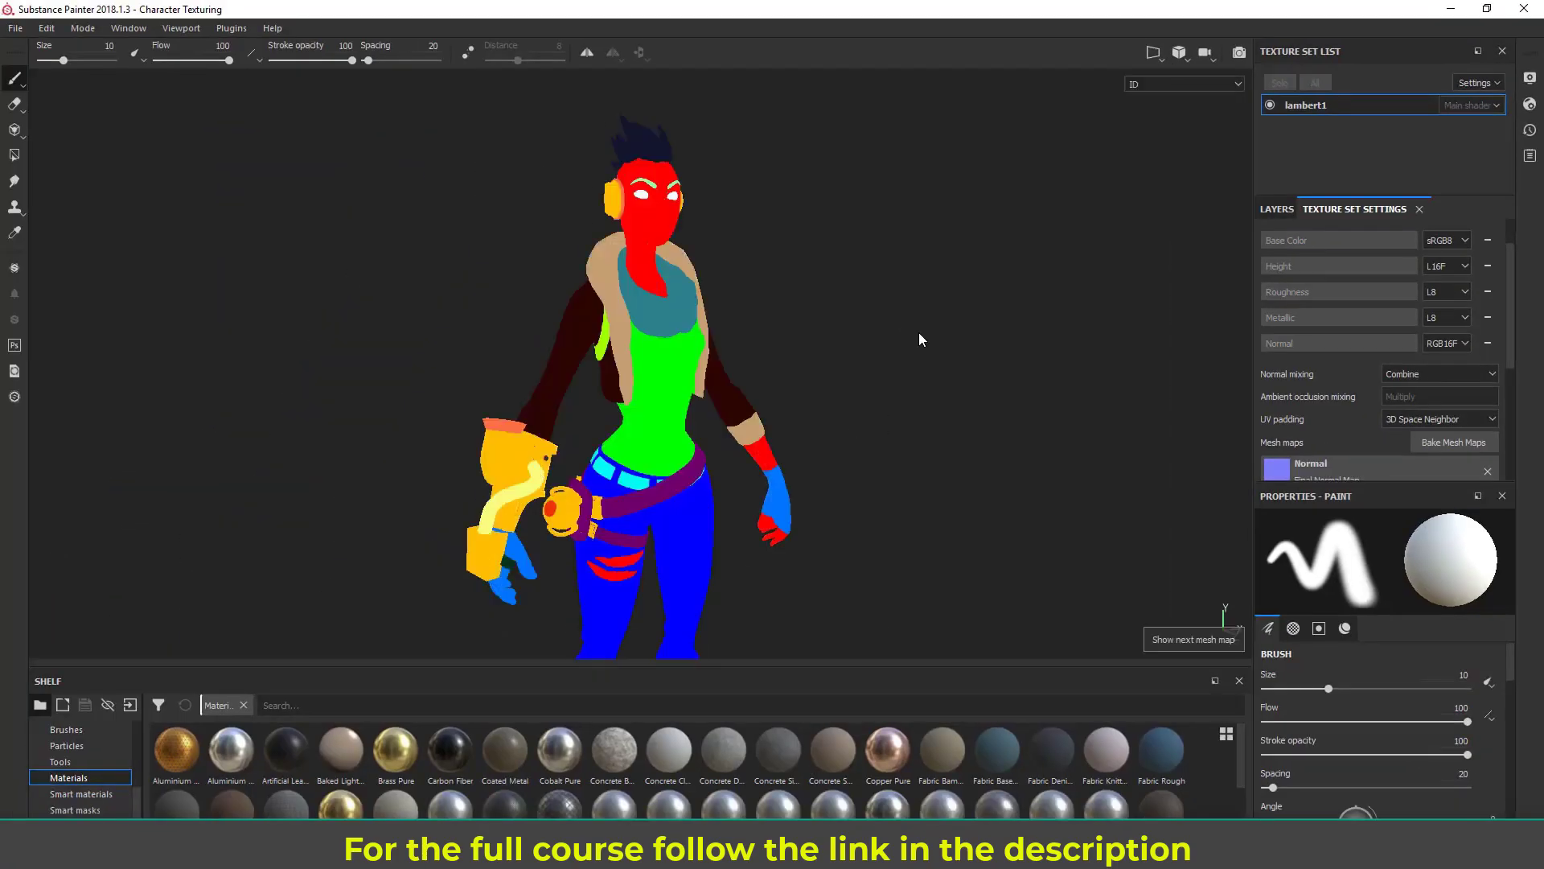
key("b")
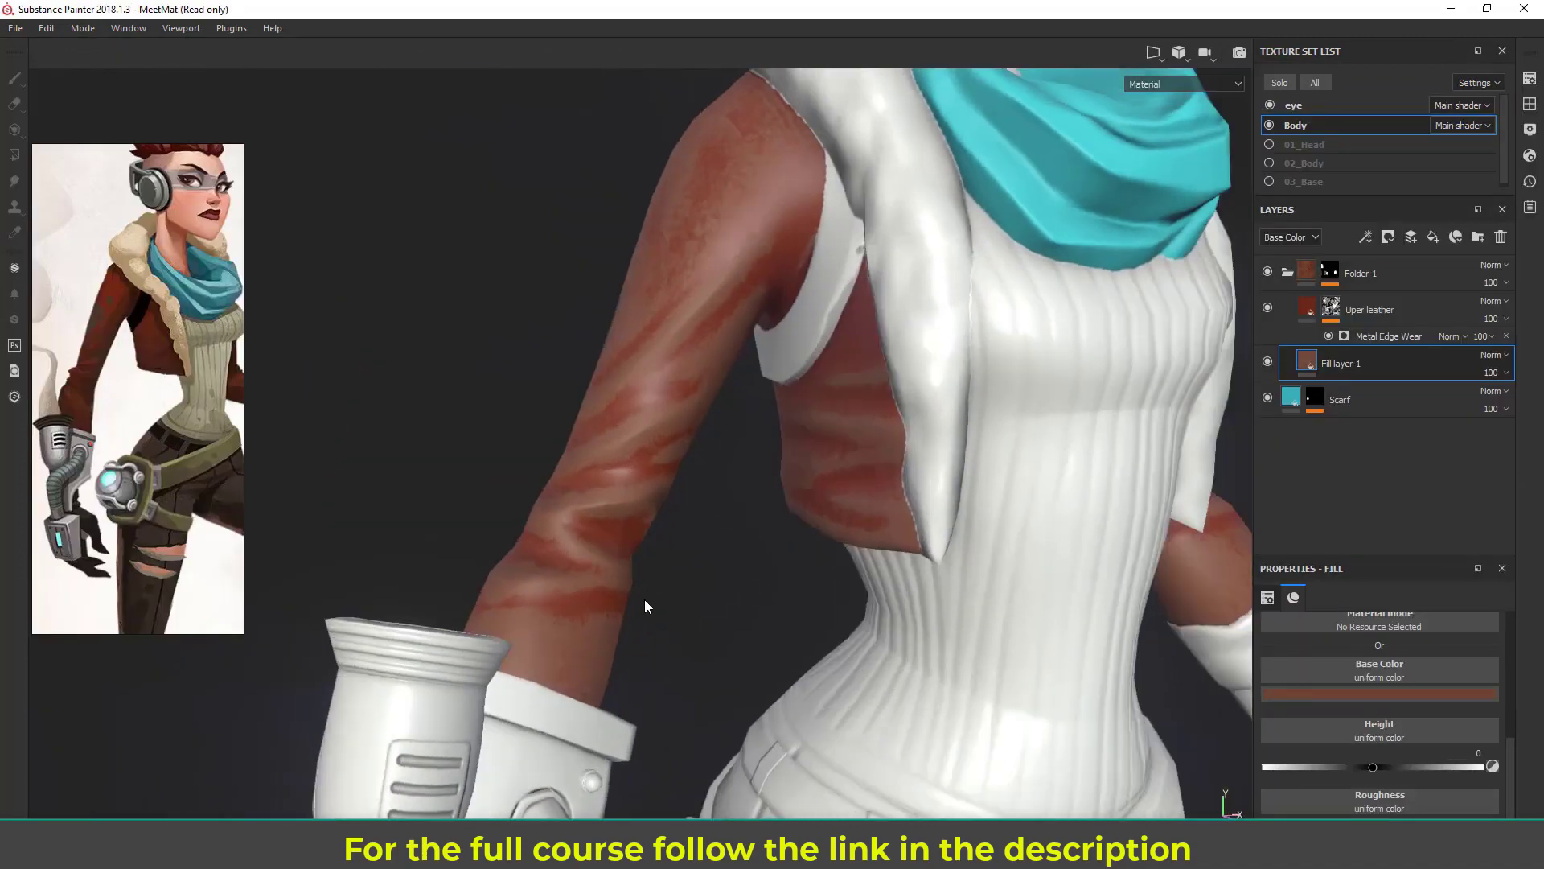
Tune the jacket's Metal Edge Wear generator level and lower its contrast
left_click(1389, 337)
left_click_drag(1440, 723, 941, 730)
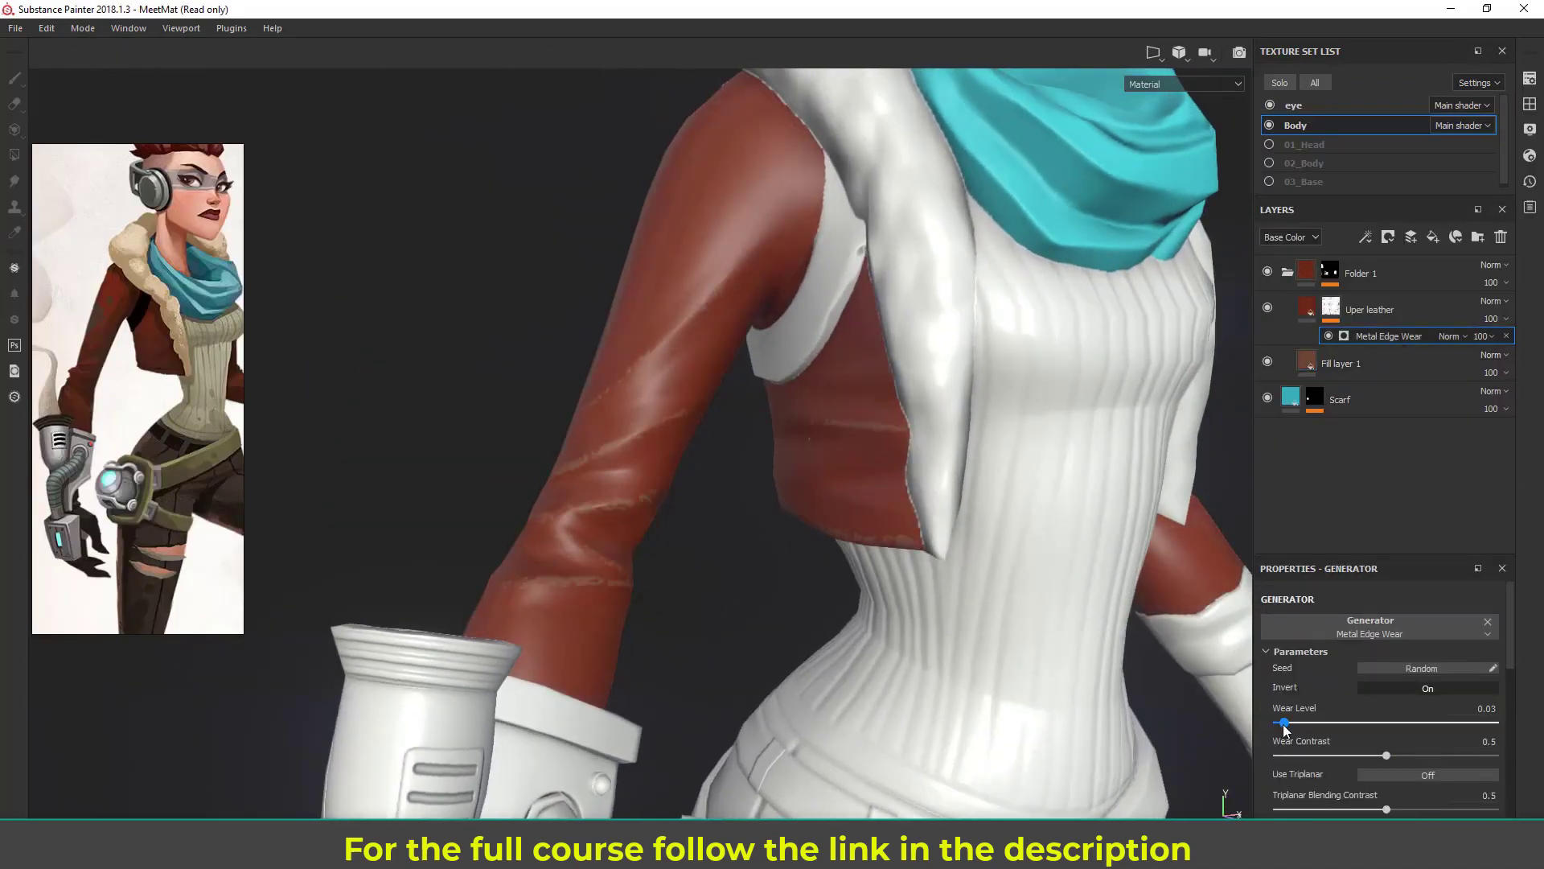
left_click_drag(1284, 723, 1328, 723)
left_click_drag(1386, 756, 1362, 755)
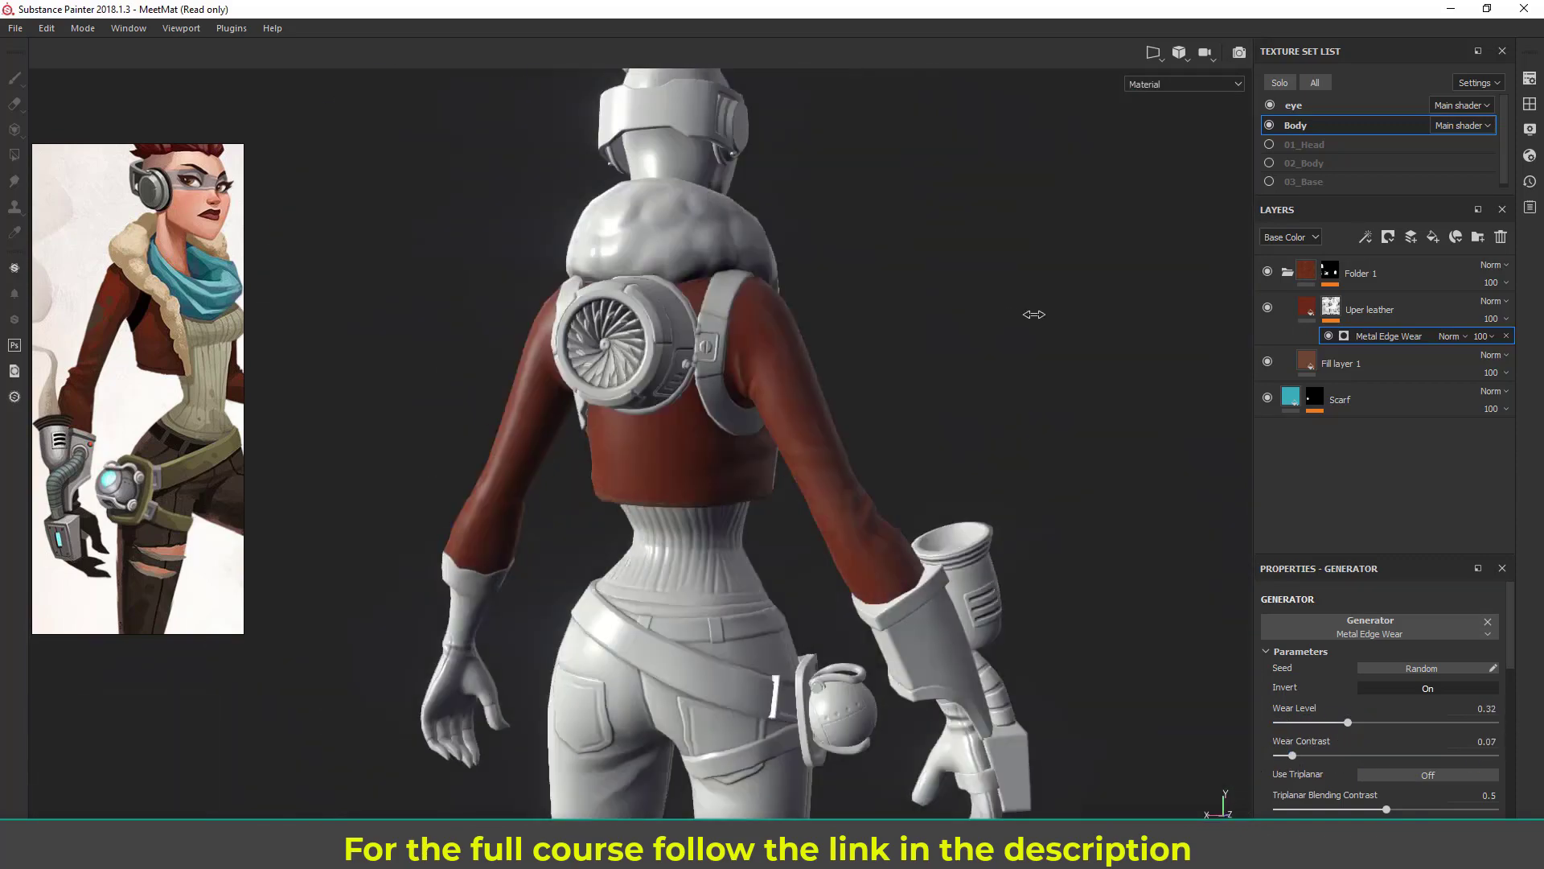
Tone down the Grunge Leather grain height on the jacket sleeve
right_click_drag(1031, 313, 930, 345, "shift")
scroll(1016, 442, "up", 3)
left_click_drag(1016, 441, 586, 334, "alt")
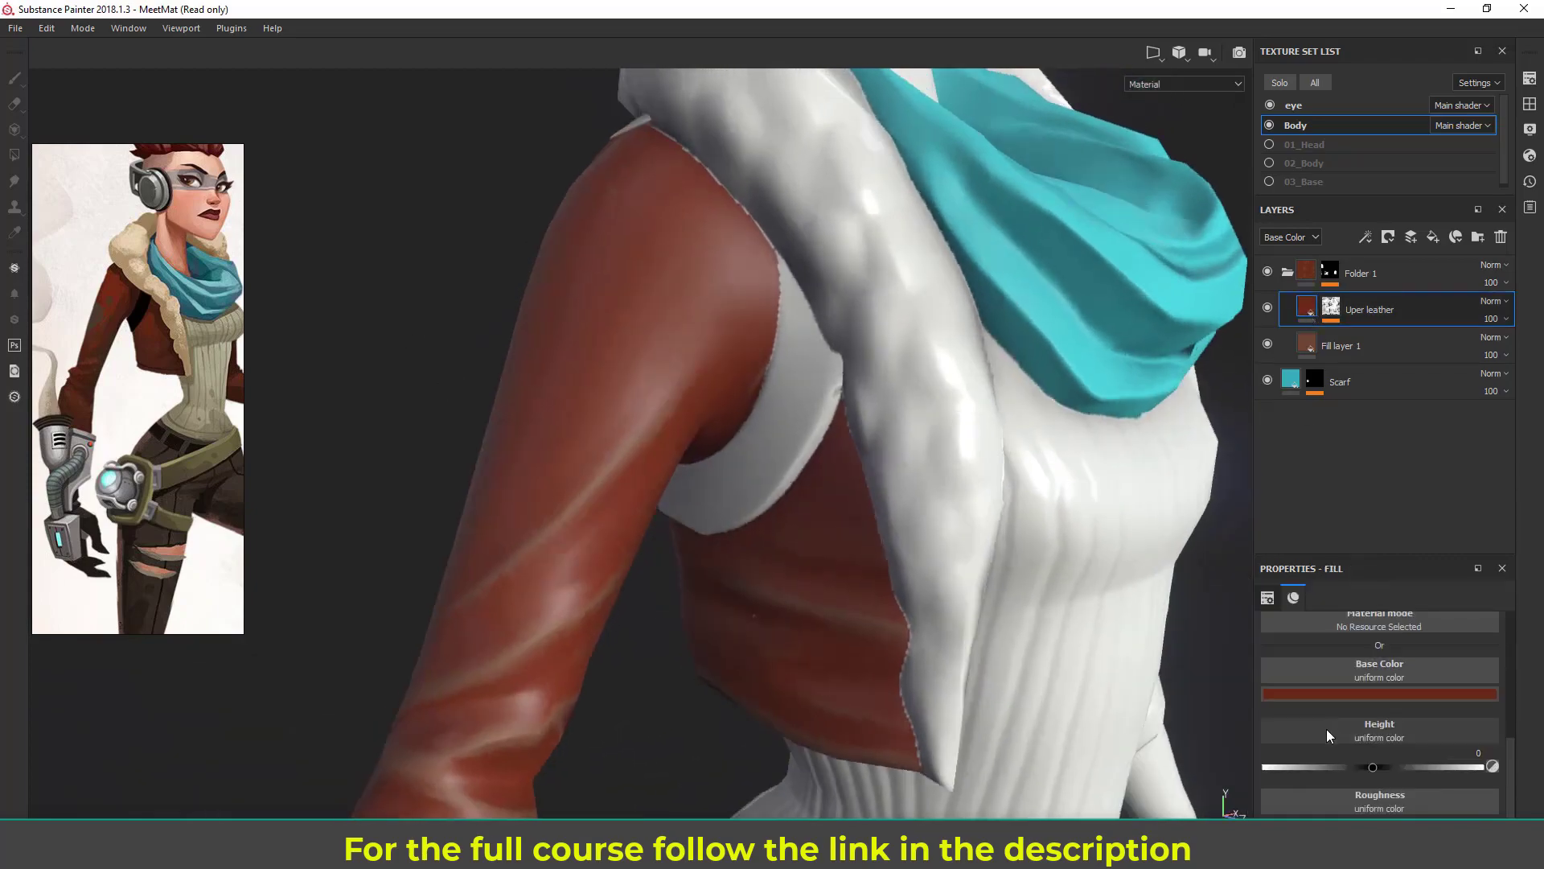
scroll(1326, 729, "down", 2)
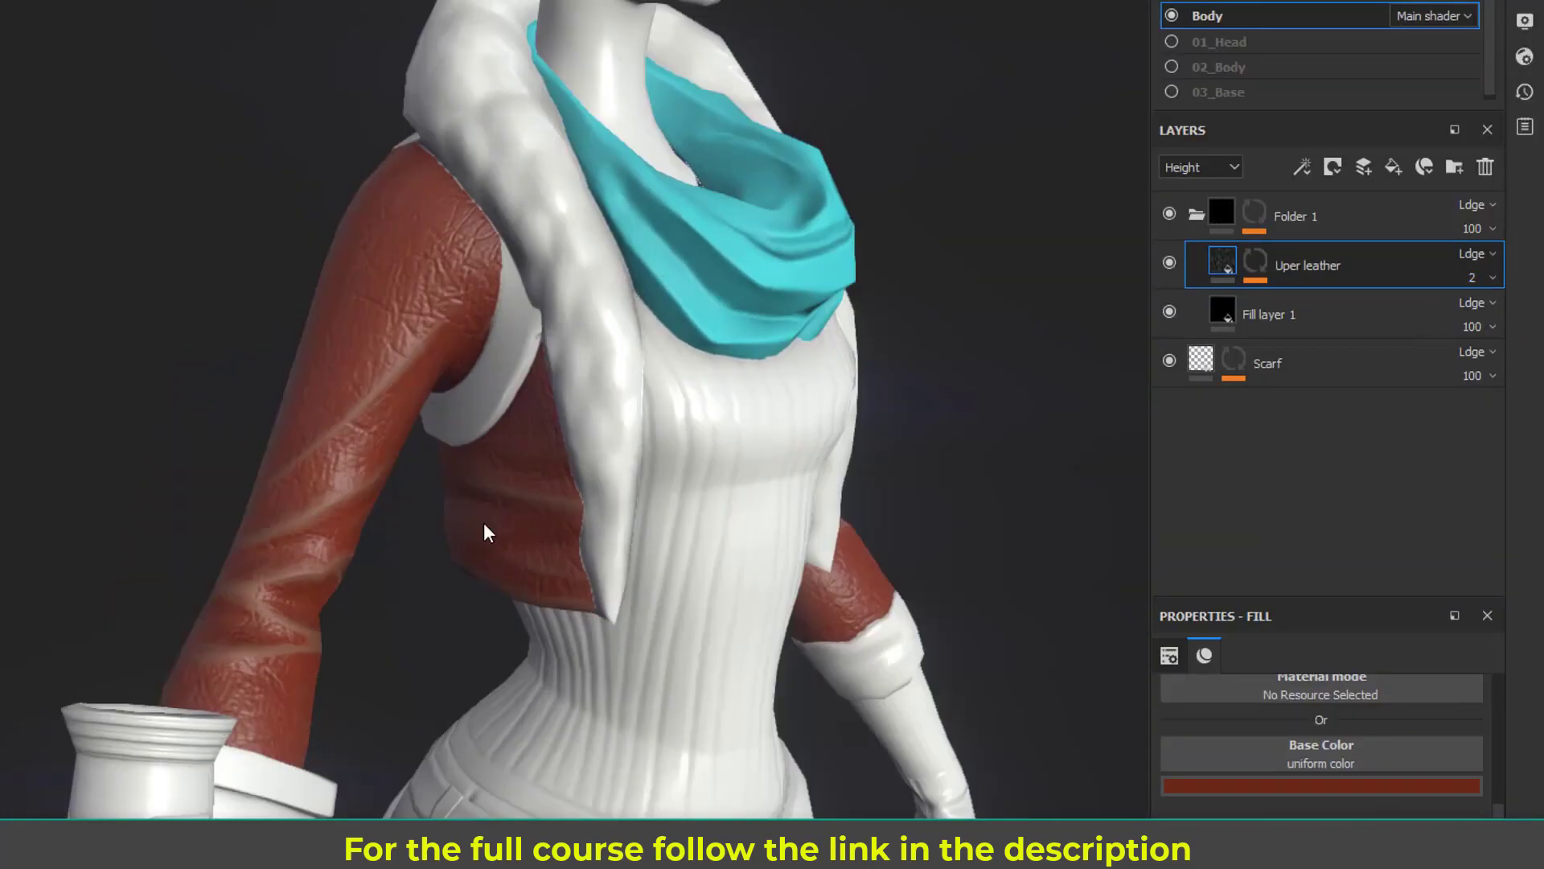
right_click_drag(763, 502, 773, 375, "alt")
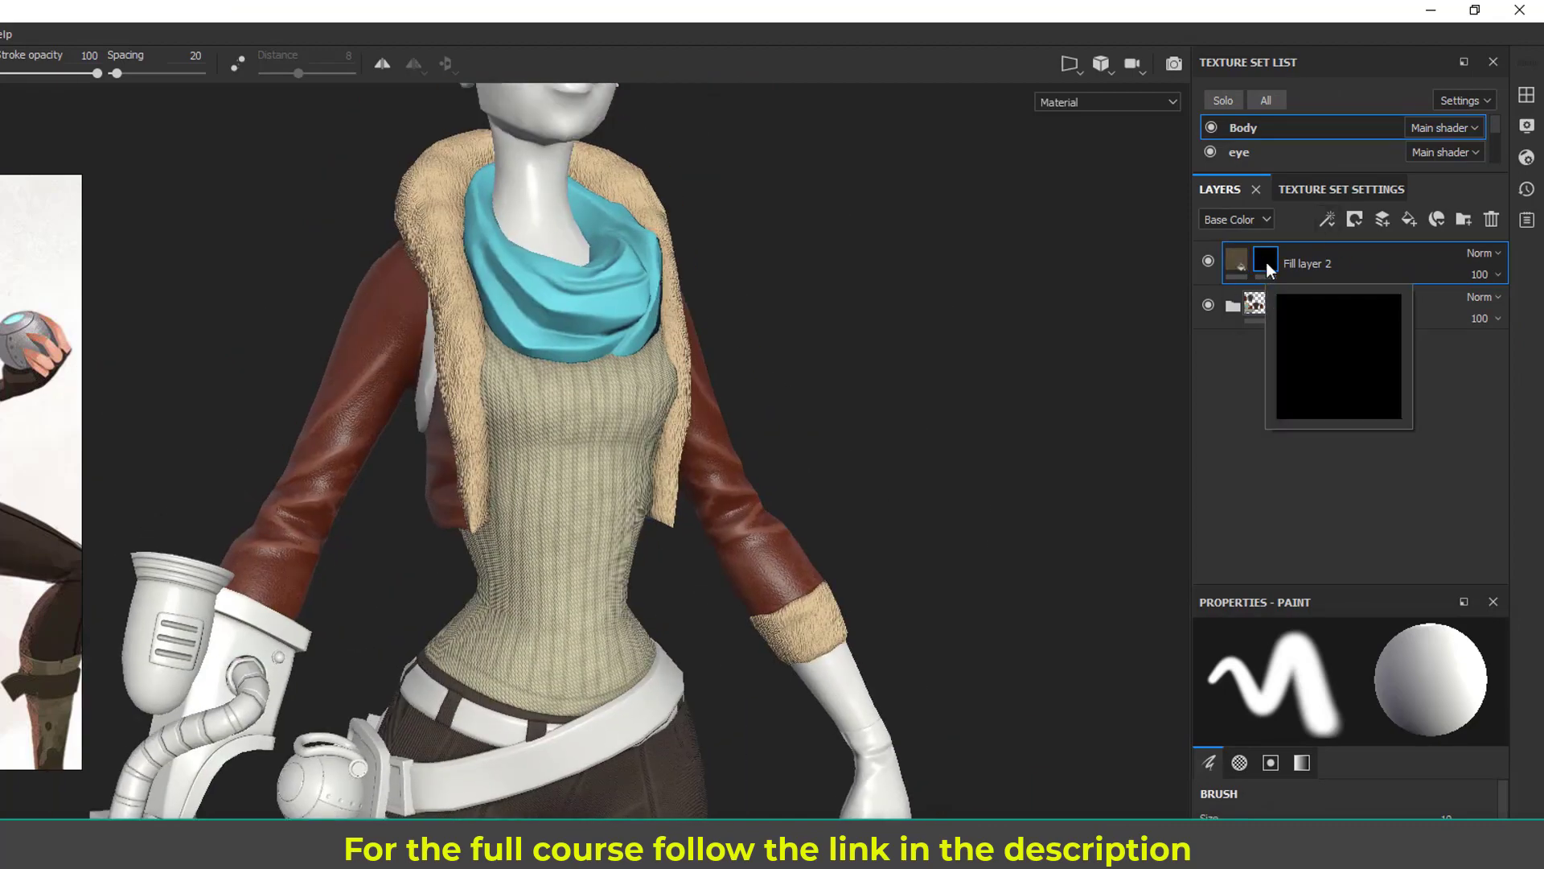
Add a Dirt generator to Fill layer 2's mask
right_click(1266, 262)
left_click(1319, 338)
left_click(1411, 761)
scroll(772, 613, "up", 3)
scroll(1232, 720, "down", 5)
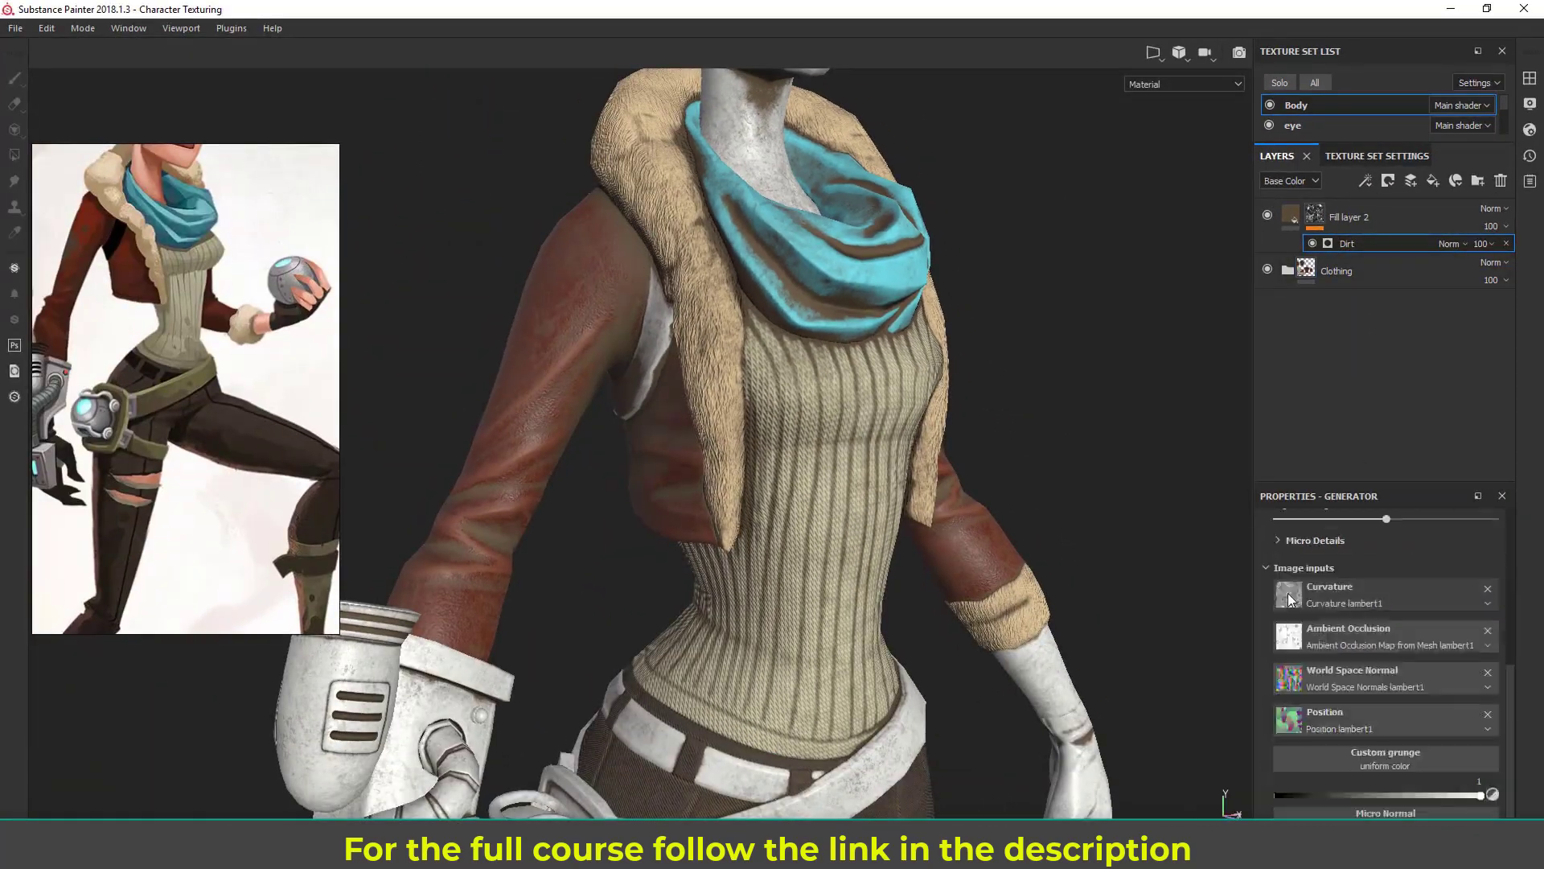
scroll(1401, 697, "up", 5)
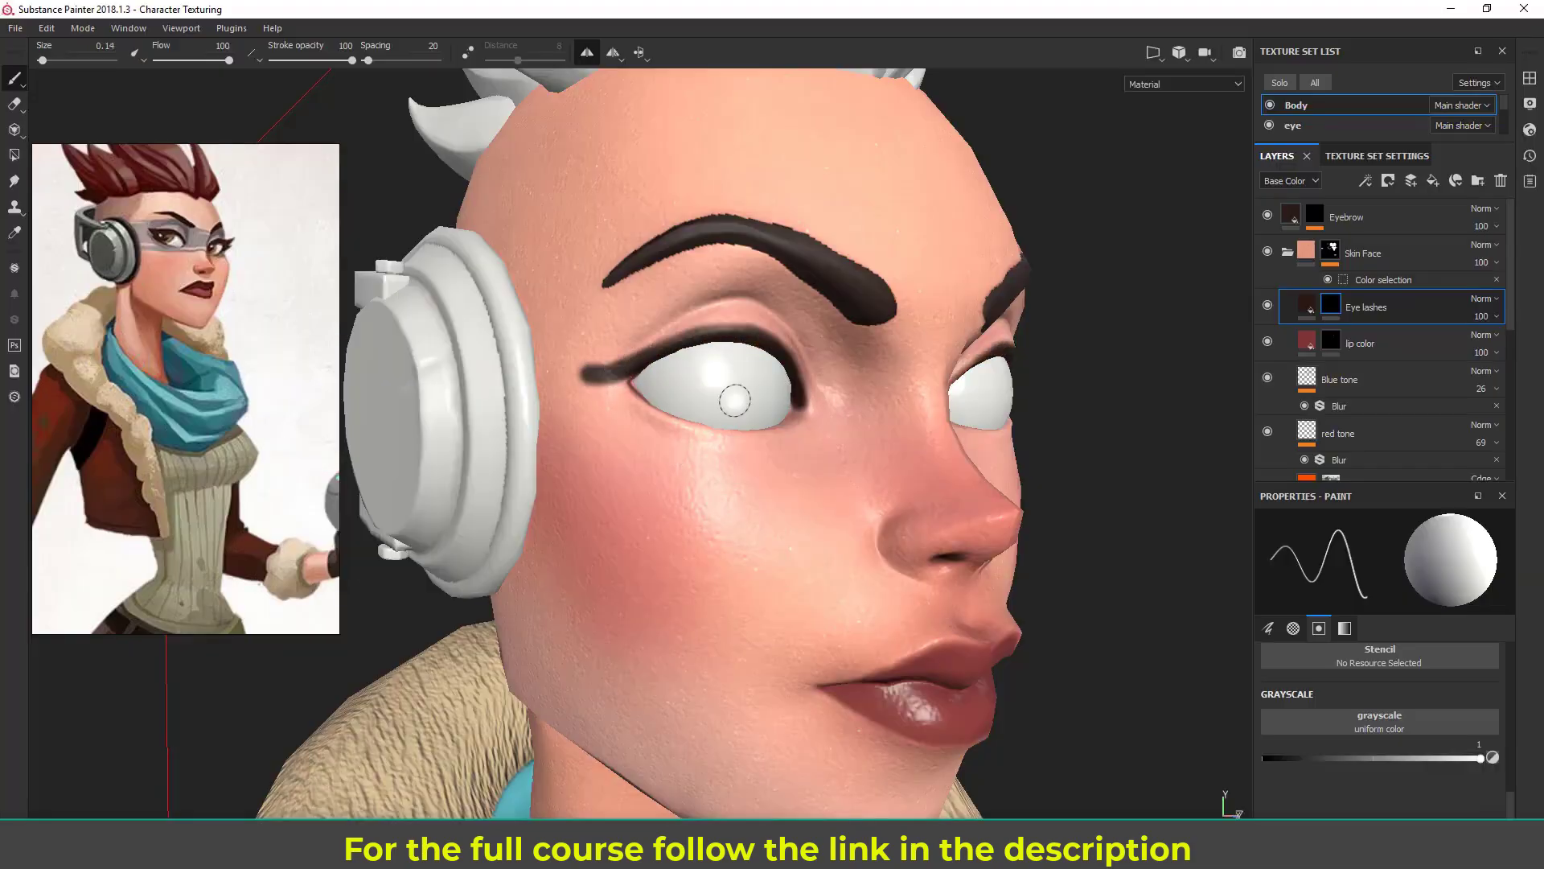
Adjust the fill colour while checking the face, then start the Iray render
mouse_move(734, 399)
left_mouse_down("alt")
mouse_move(707, 620)
mouse_move(655, 389)
left_mouse_up("alt")
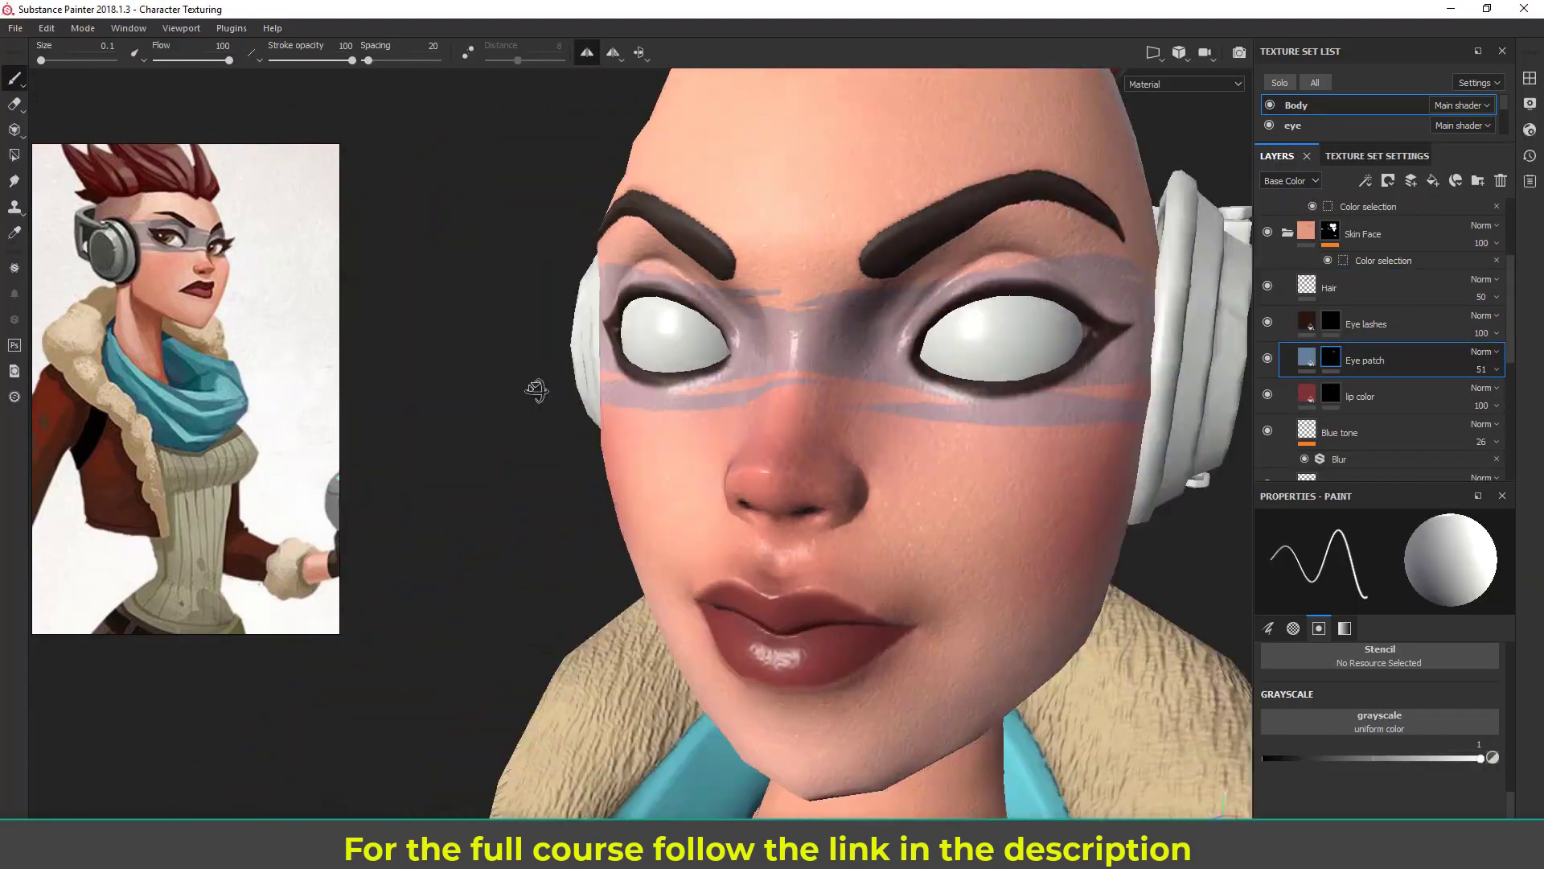
left_click_drag(536, 390, 451, 394, "alt")
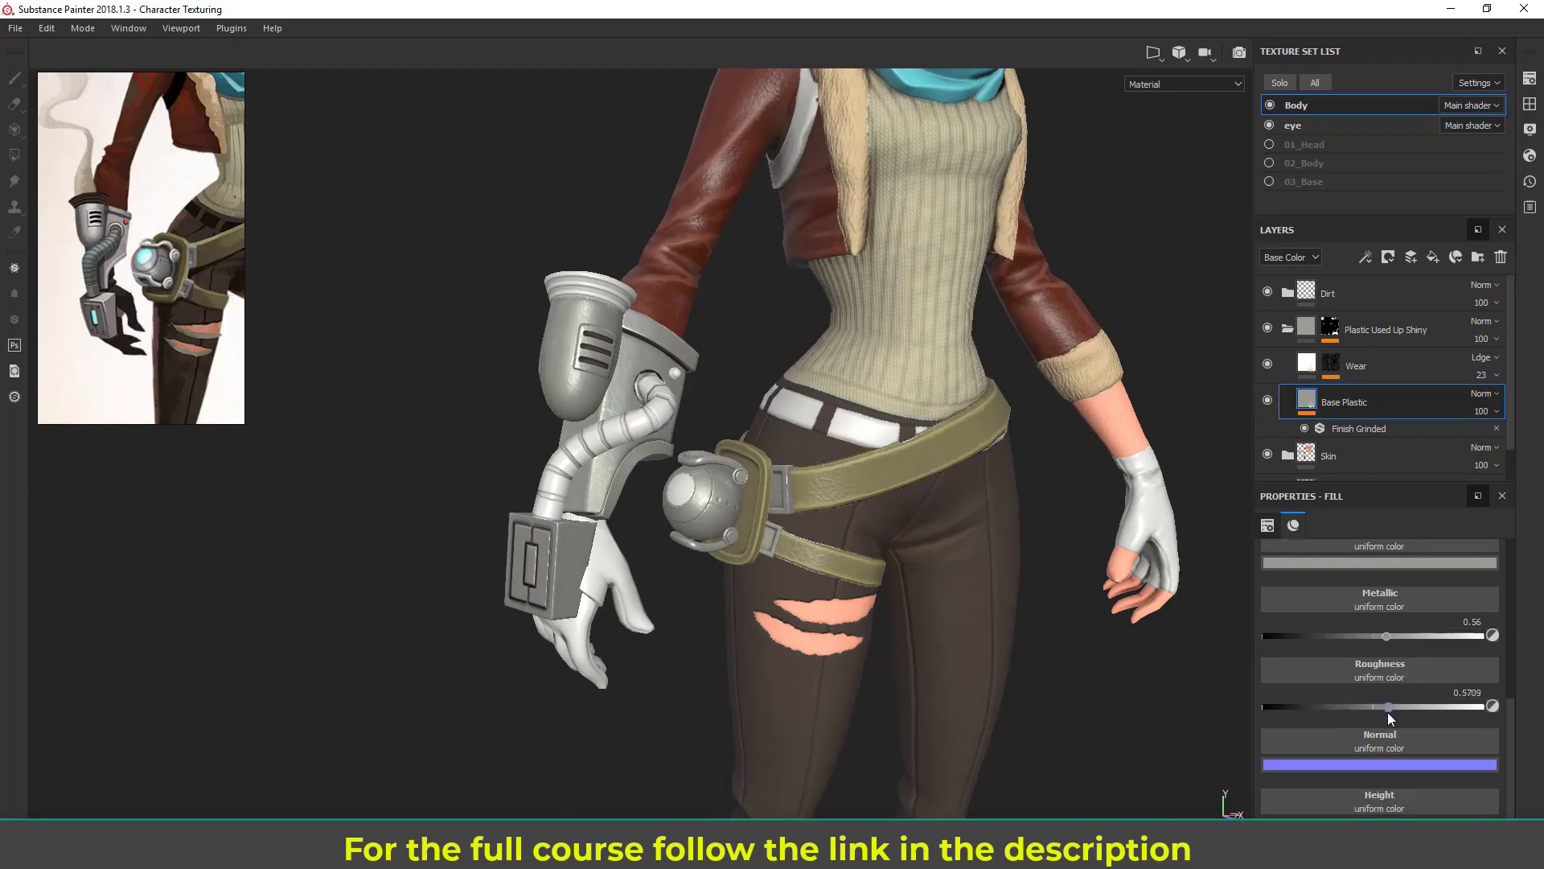
scroll(1387, 712, "up", 3)
left_click(1332, 629)
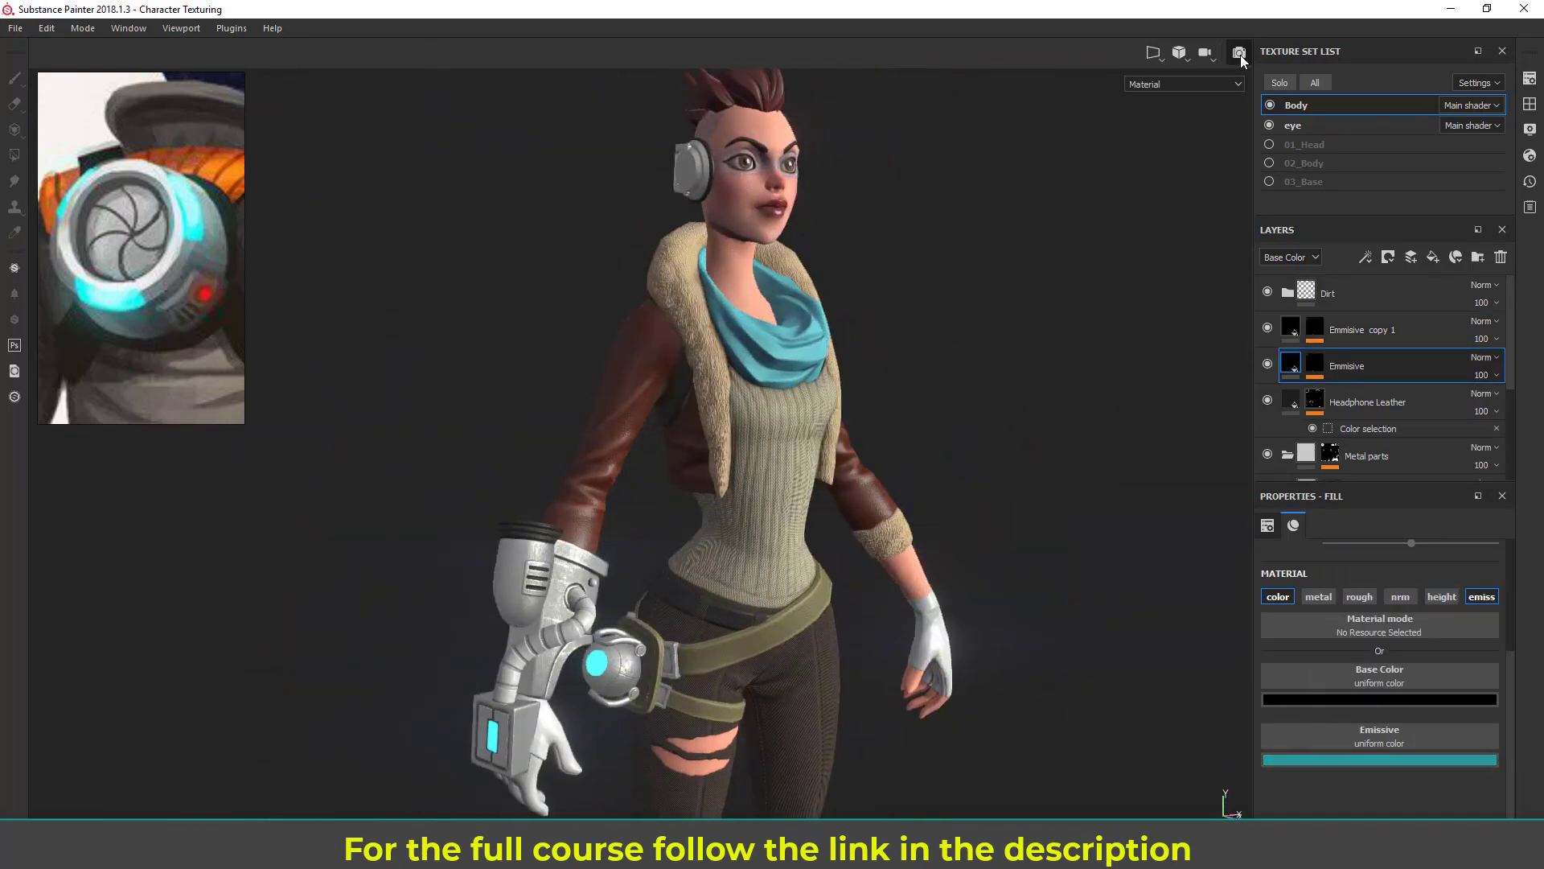
left_click(1239, 52)
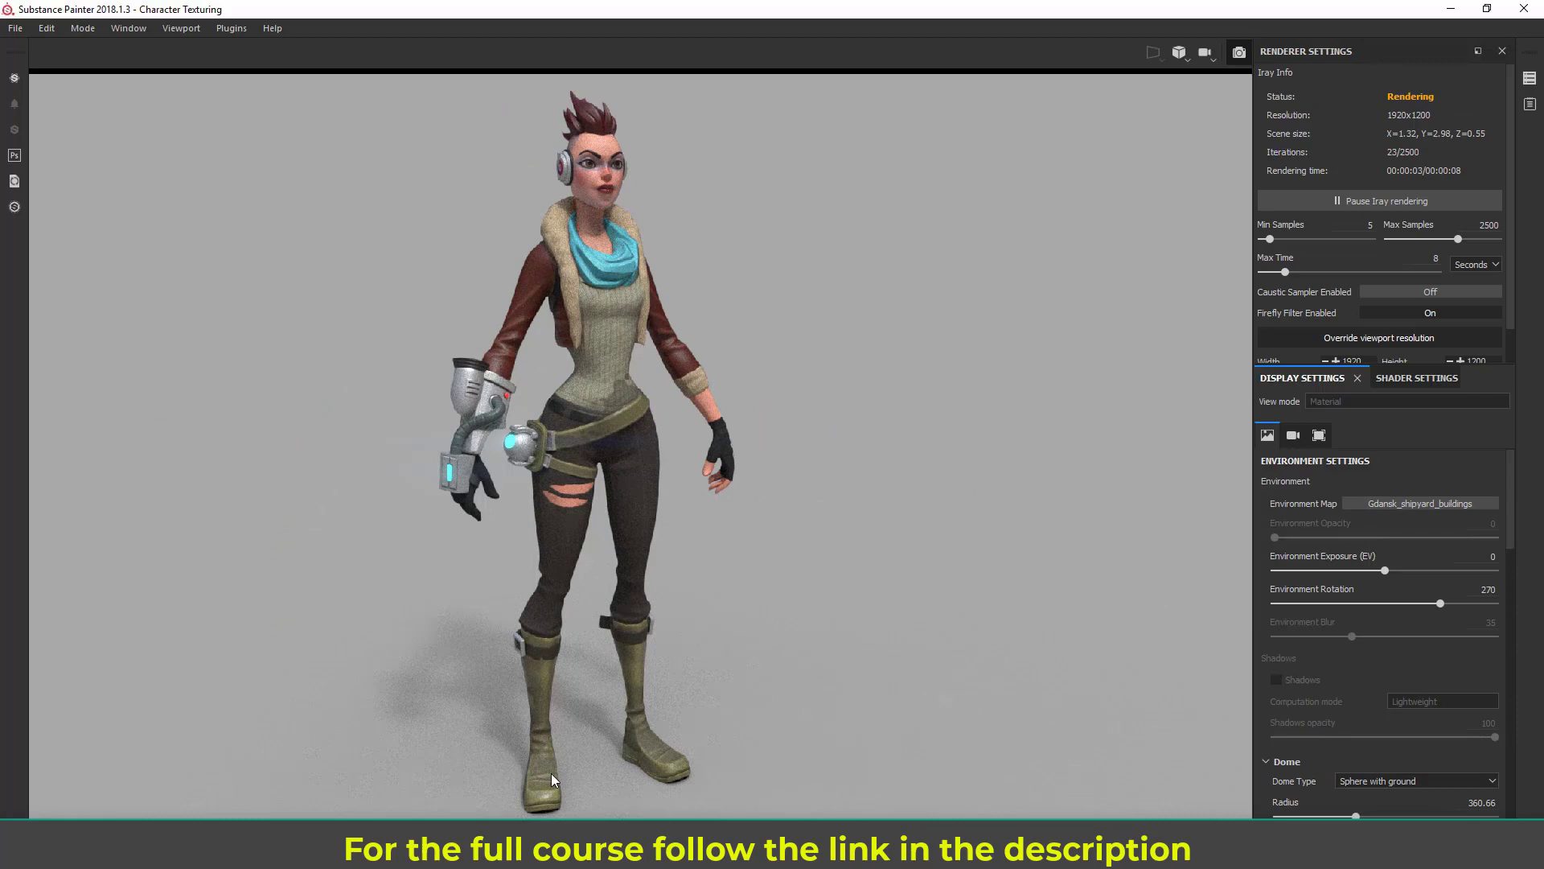
Switch the Iray environment map from Gdansk_shipyard_buildings to tomoco_studio
left_click(1420, 504)
left_click(1377, 699)
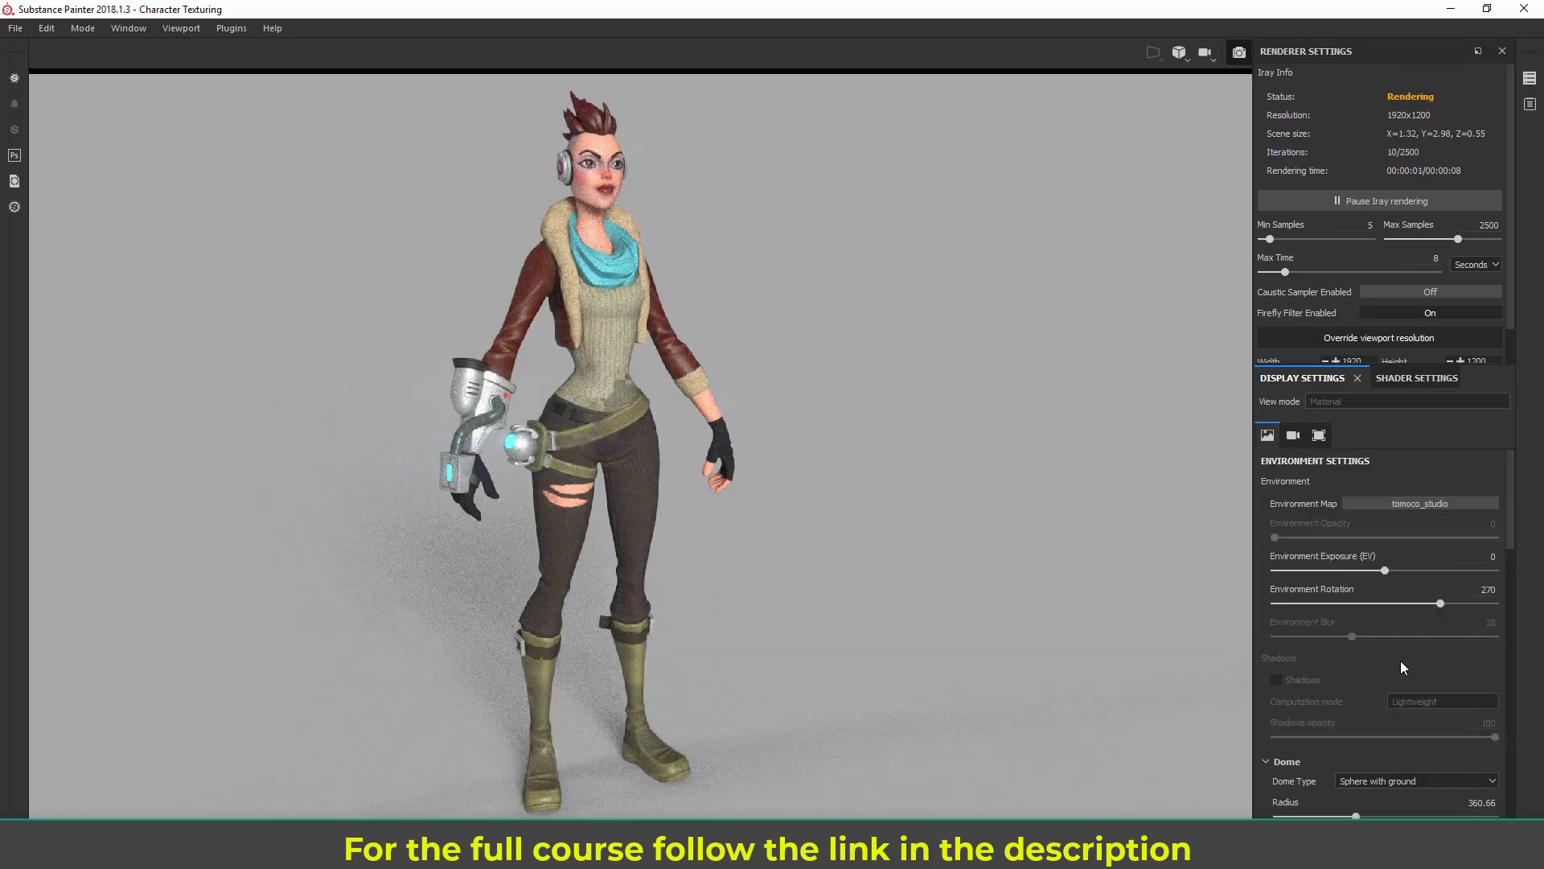